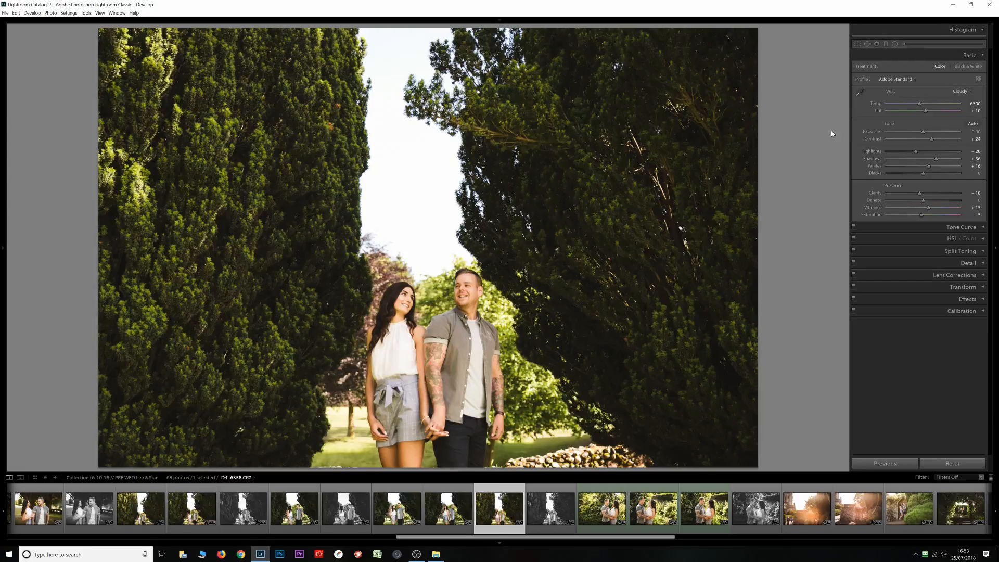
Raise the photo's exposure in small increments and bring it back down to +0.10
key("plus")
key("plus")
key("plus")
key("plus")
key("plus")
key("plus")
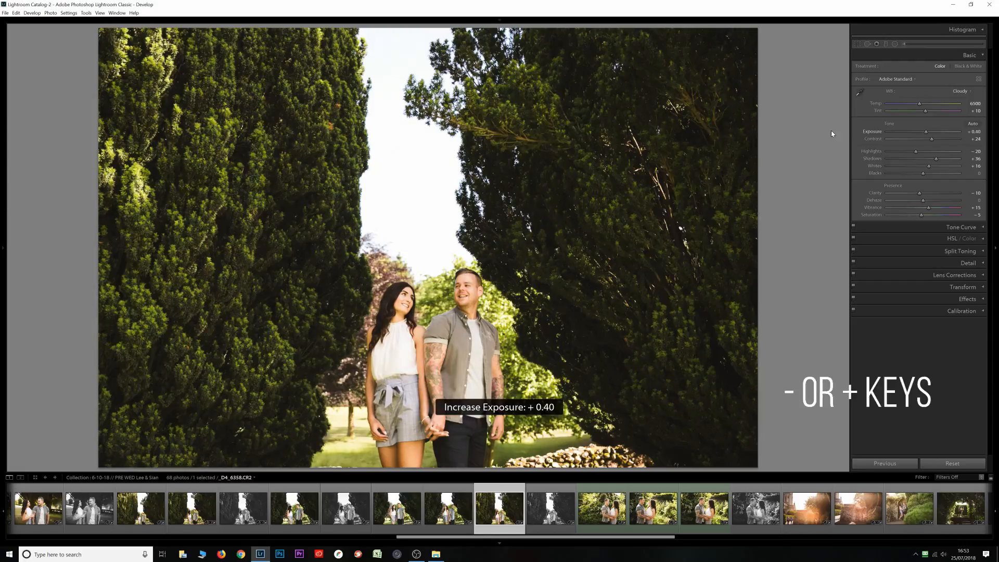
key("minus")
key("minus")
key("minus")
key("minus")
key("minus")
key("minus")
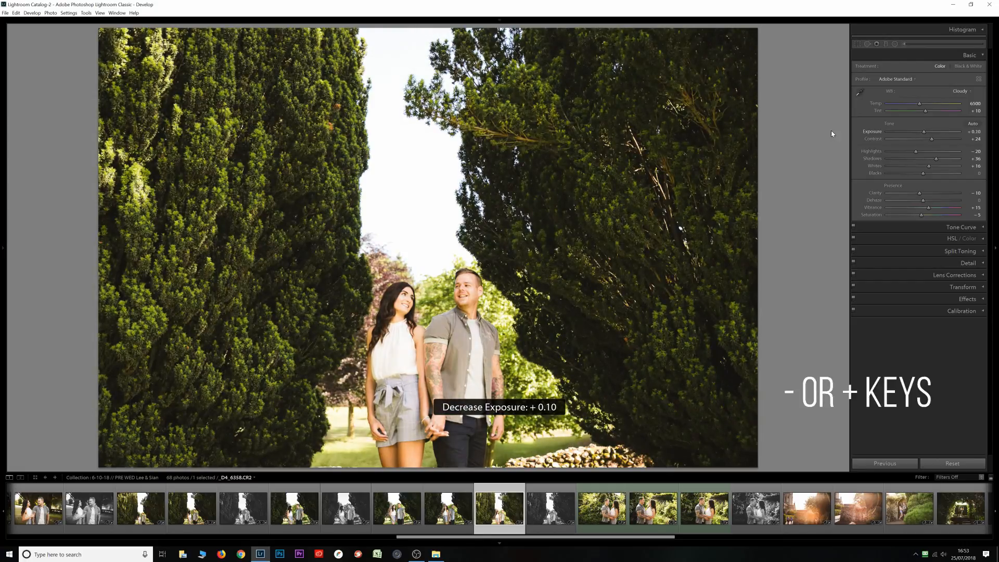
Nudge the exposure up and down in small increments, finishing at 0.00
key("plus")
key("minus")
key("plus")
key("minus")
key("minus")
key("minus")
key("plus")
key("plus")
key("plus")
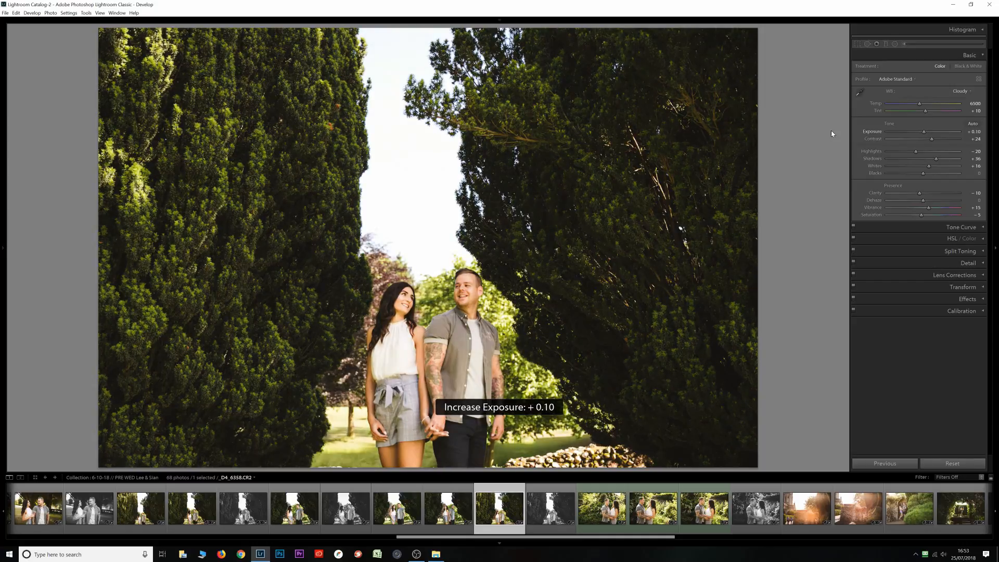
key("minus")
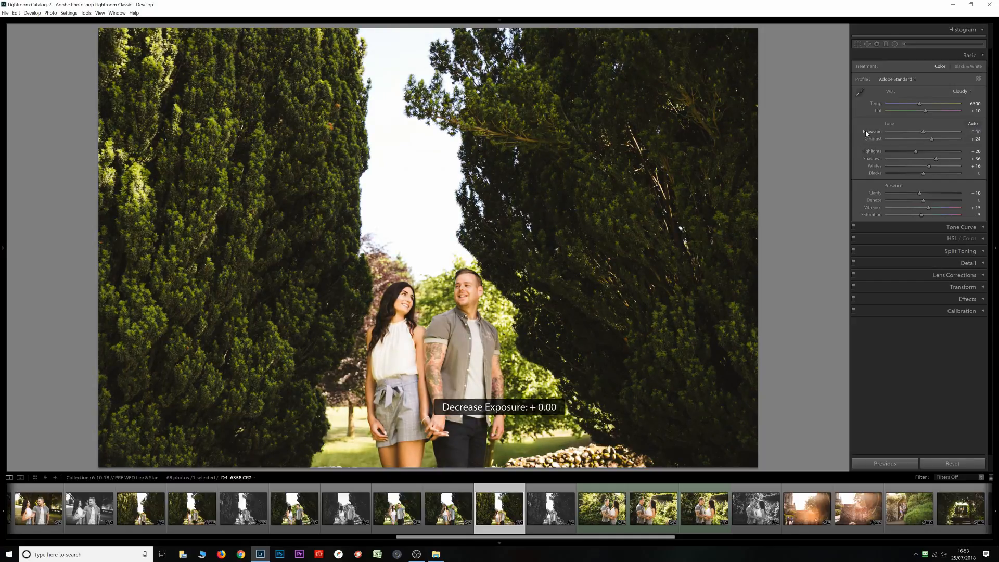
Switch the adjustment to Contrast, raise it, lower it to +19, and return it to +24
key("period")
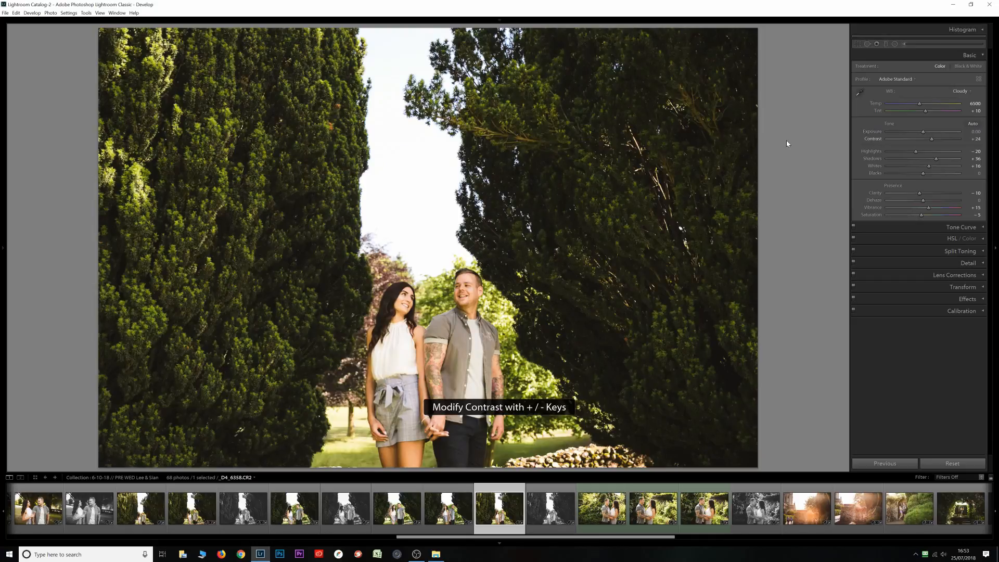
key("plus")
key("plus")
key("plus")
key("plus")
key("plus")
key("minus")
key("minus")
key("minus")
key("minus")
key("minus")
key("minus")
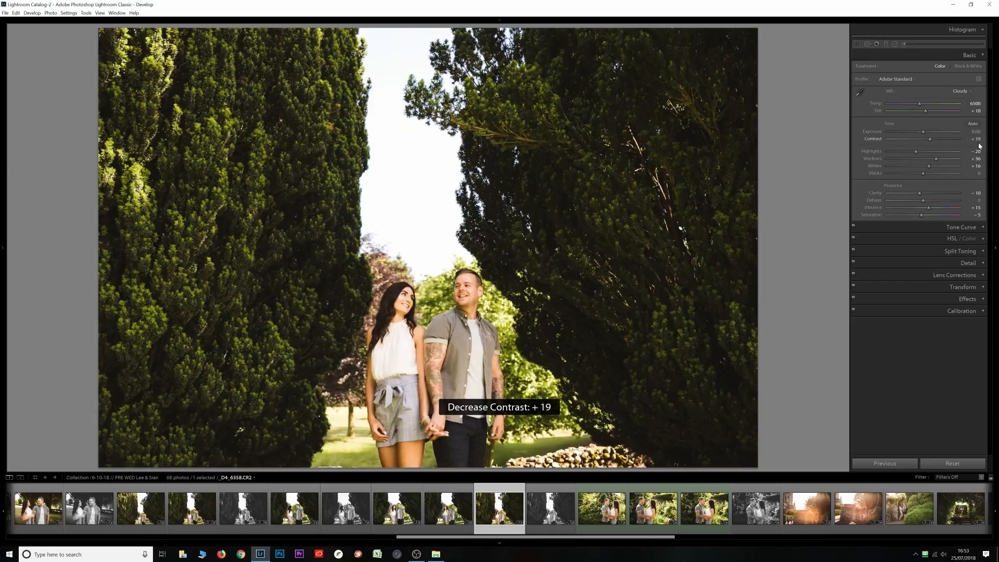
key("plus")
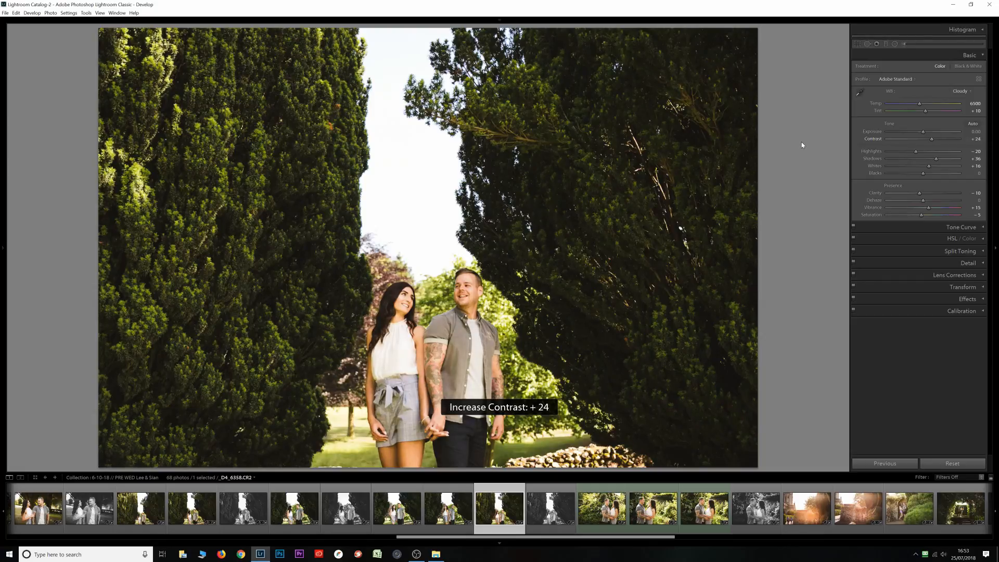
Switch the adjustment back to Exposure, raise it slightly, and return it to 0.00
key("comma")
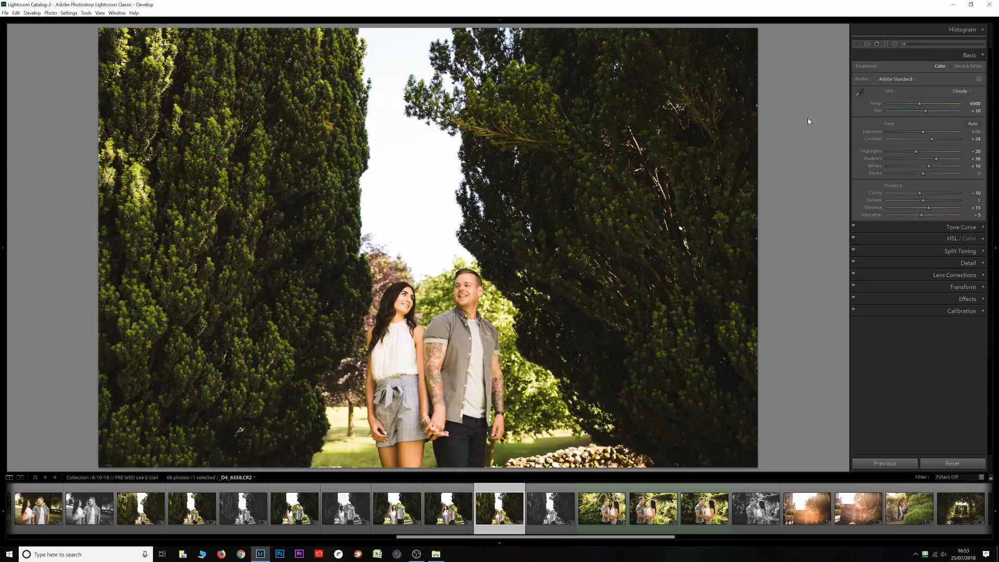
key("plus")
key("plus")
key("minus")
key("plus")
key("minus")
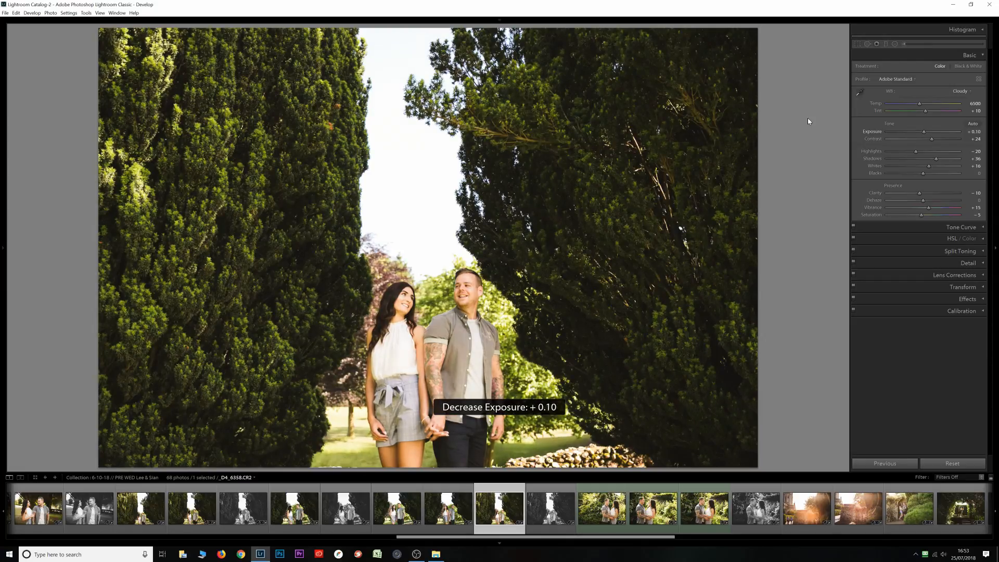
key("minus")
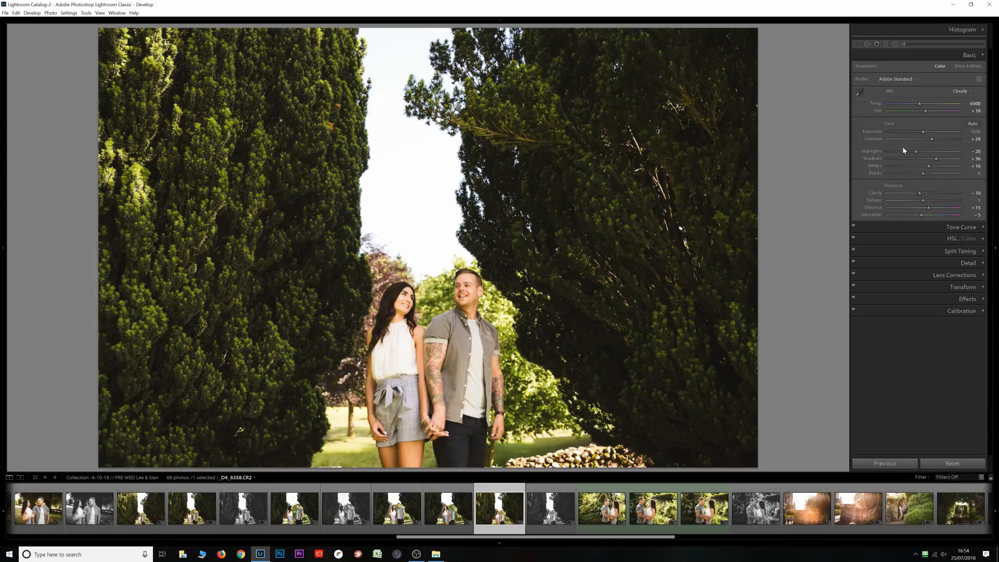
Look through the HSL and Transform adjustment settings, collapsing each section again
left_click(903, 240)
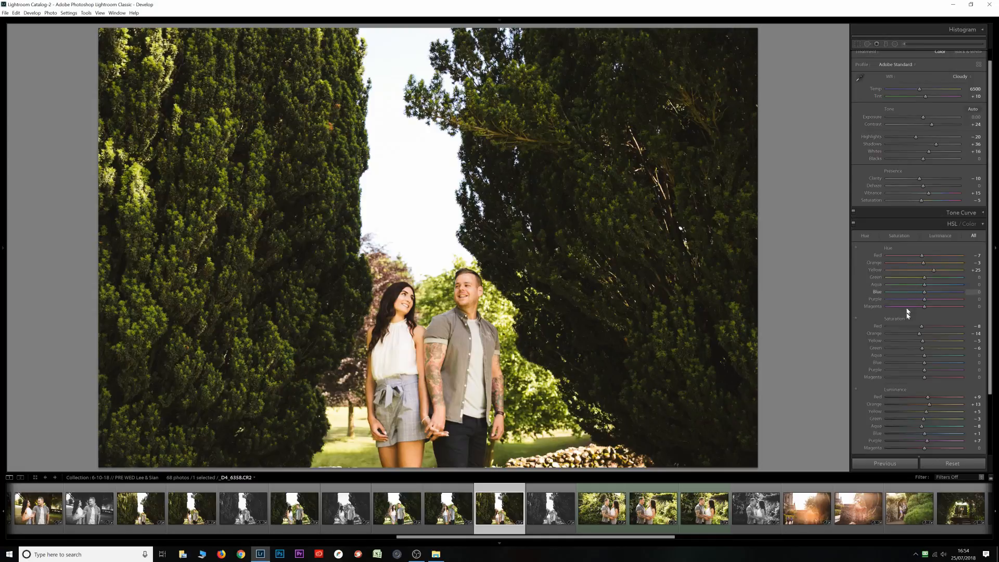
left_click(919, 224)
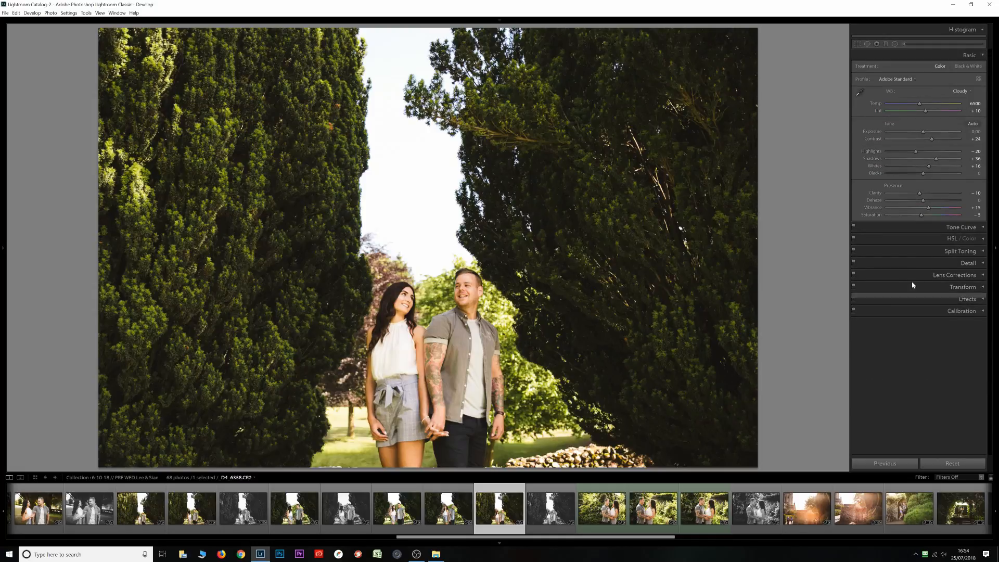
left_click(911, 281)
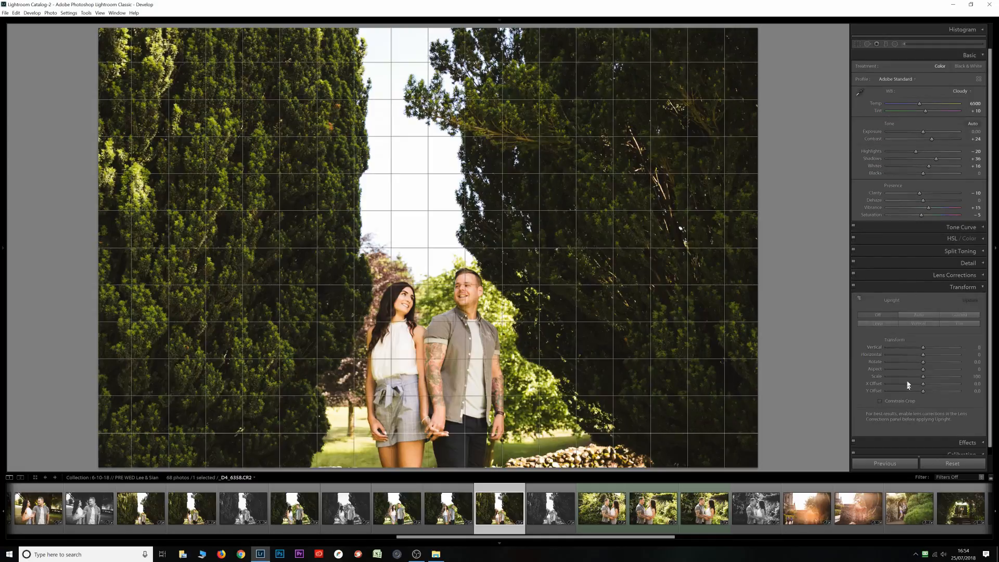
left_click(909, 287)
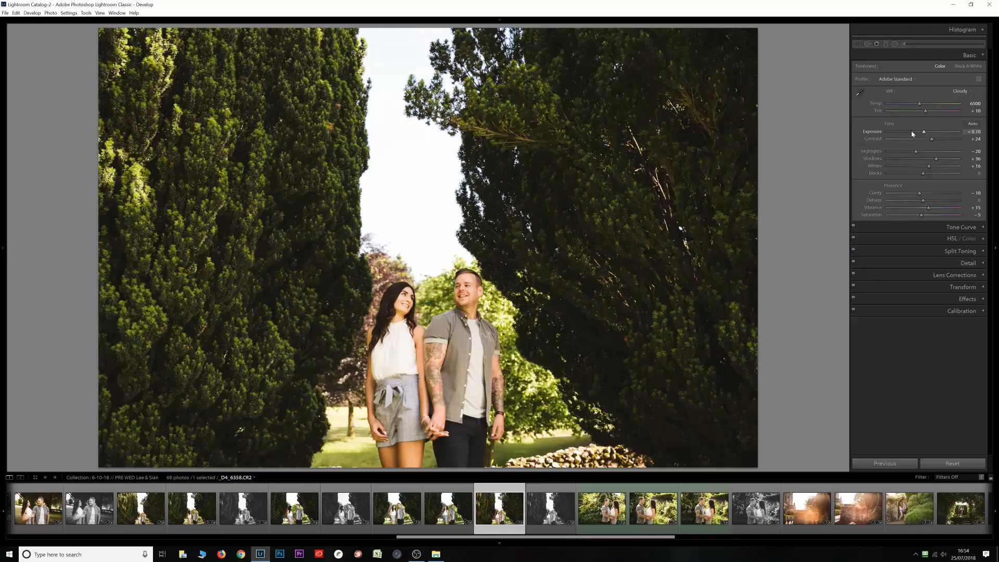
Increase the exposure to +0.20 and set the highlights to -15
key("Down")
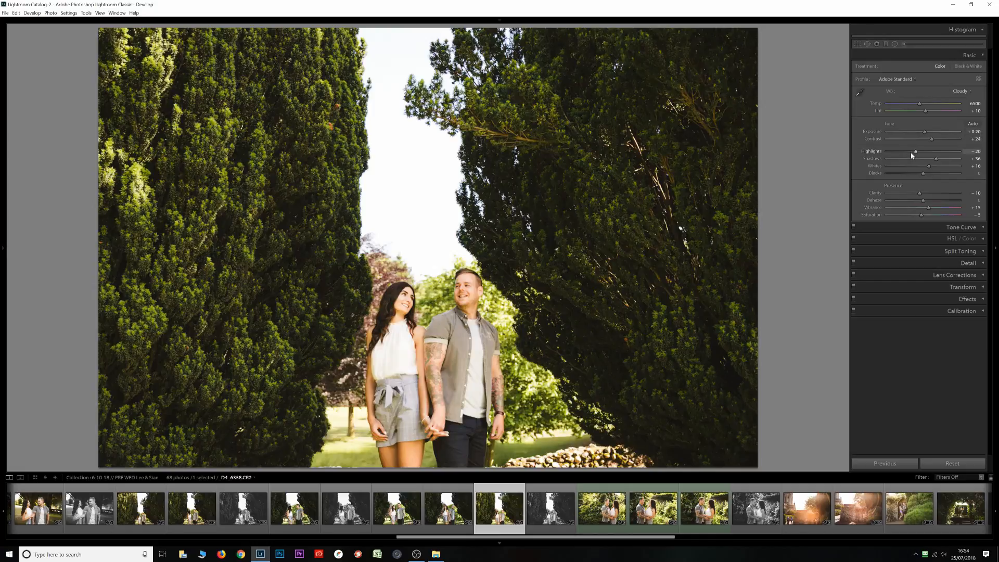
key("Down")
key("Down")
key("ctrl+z")
Try an exposure value of 22 and replace it with 0
left_click(965, 131)
type("22")
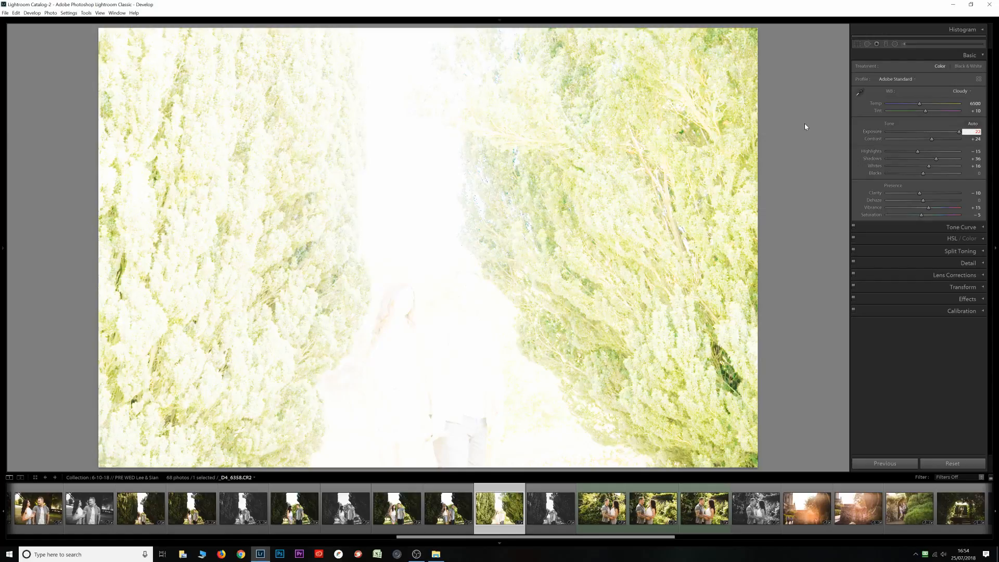
key("BackSpace")
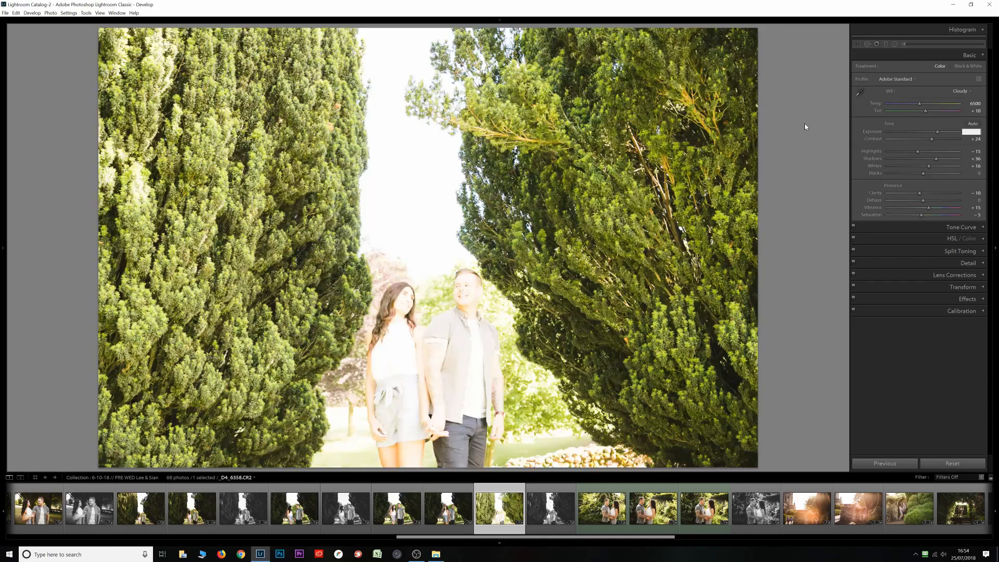
type("0")
key("Return")
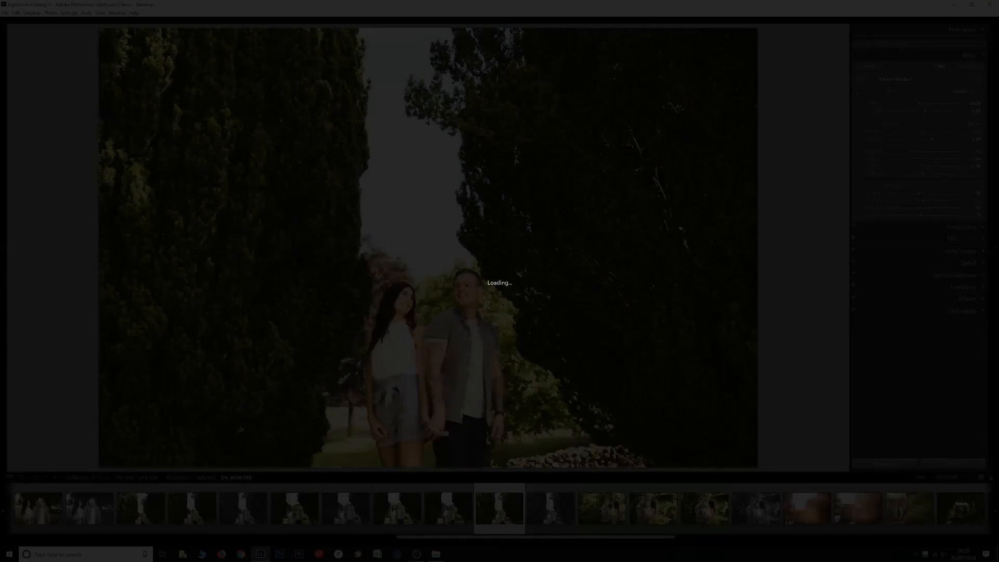
Preview the photo in full screen and return to the editing view
key("f")
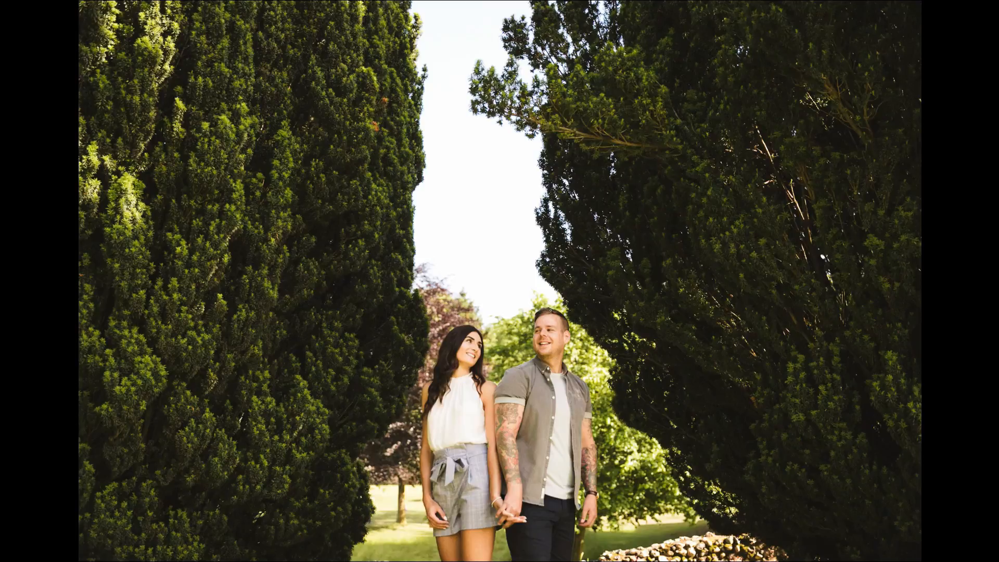
key("f")
key("f")
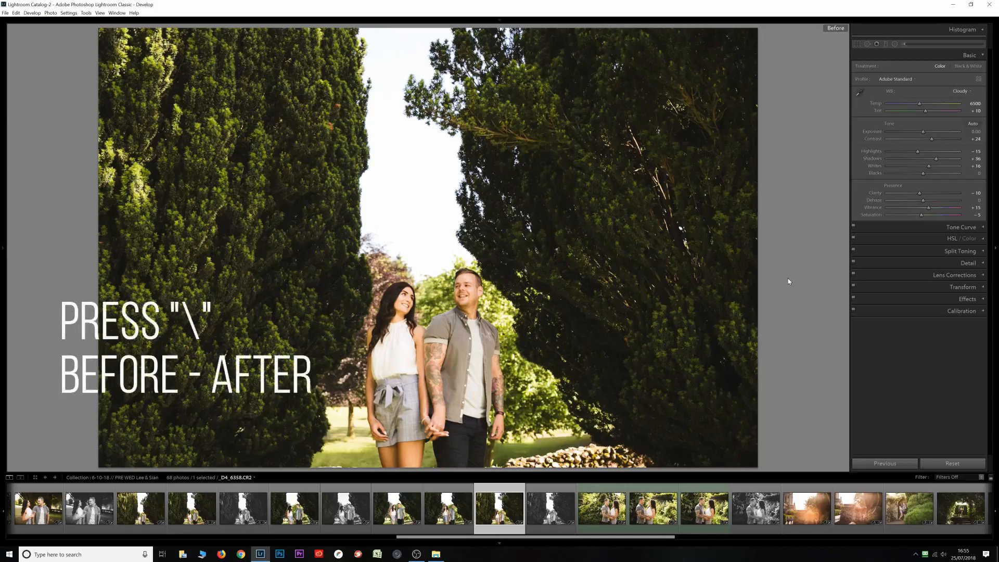
Compare the photo before and after editing, first in a single view and side by side, checking the couple at close zoom
key("backslash")
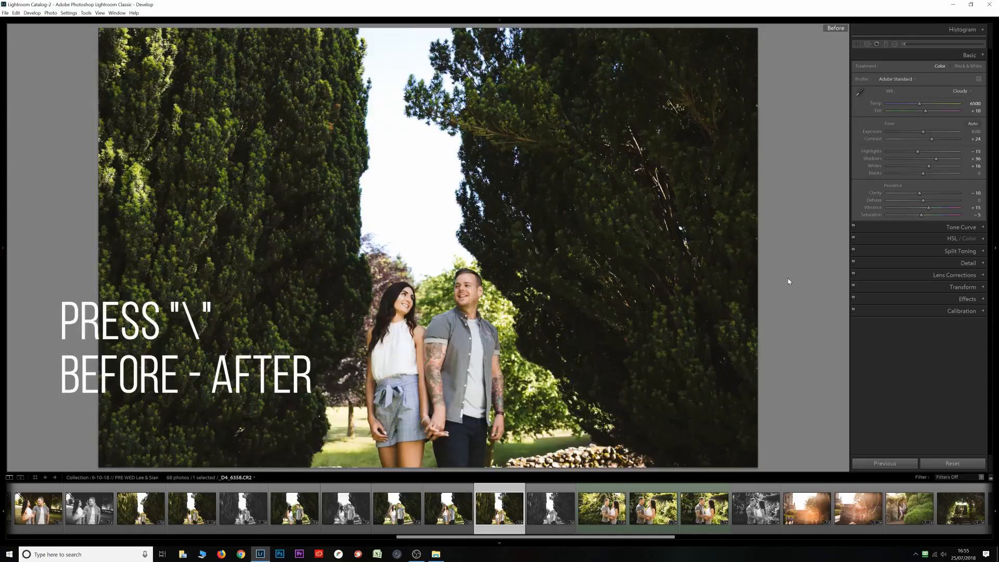
key("backslash")
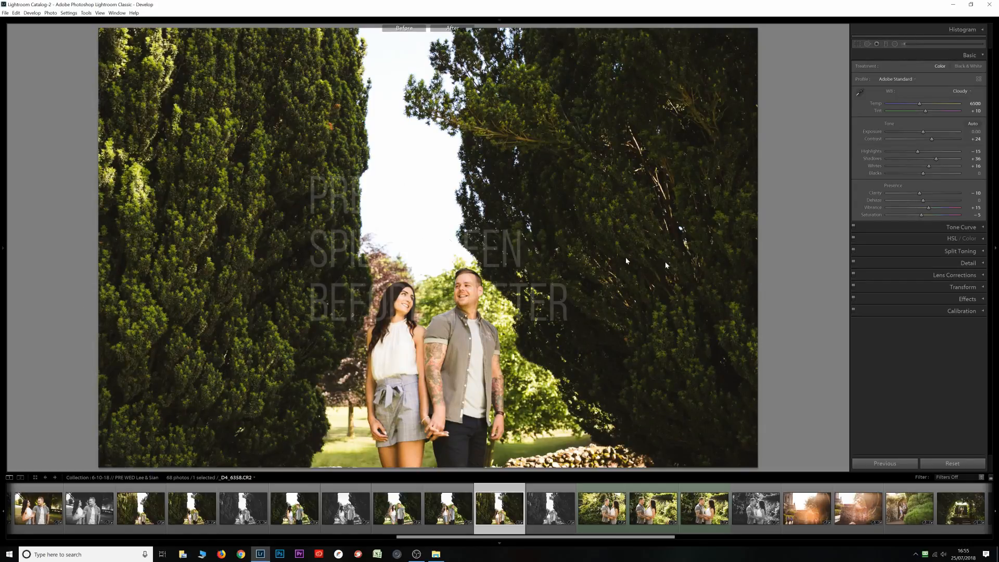
key("y")
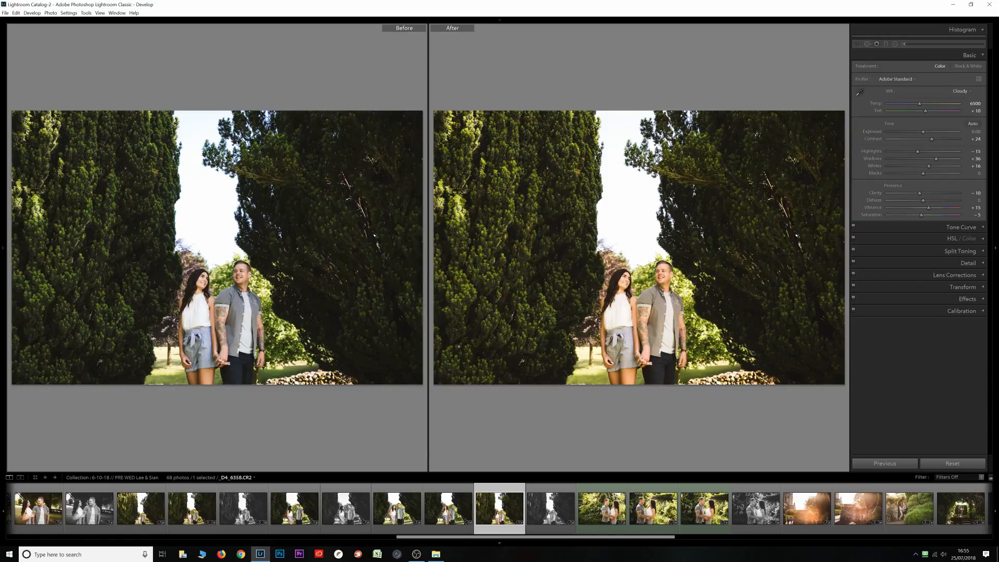
left_click(643, 307)
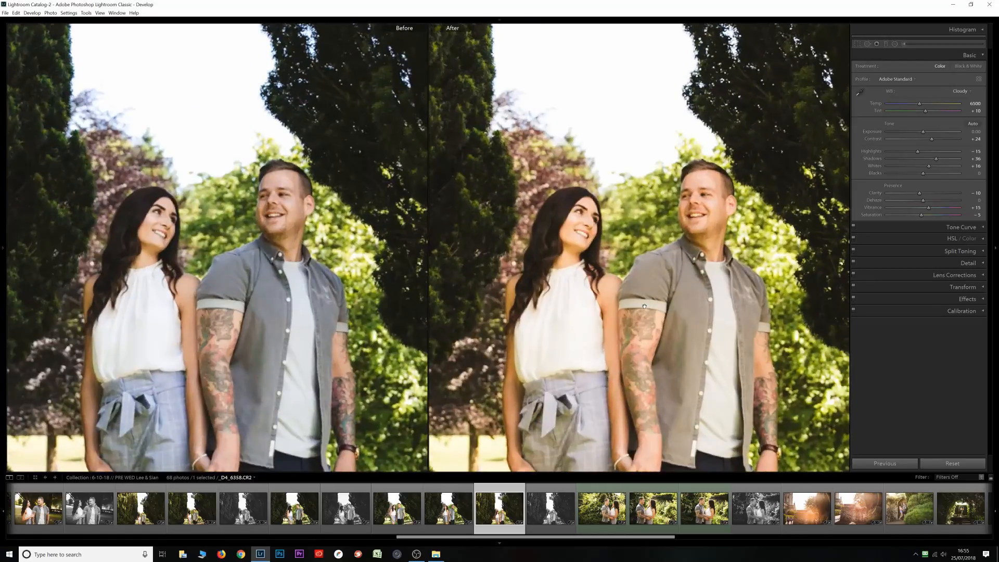
left_click(644, 306)
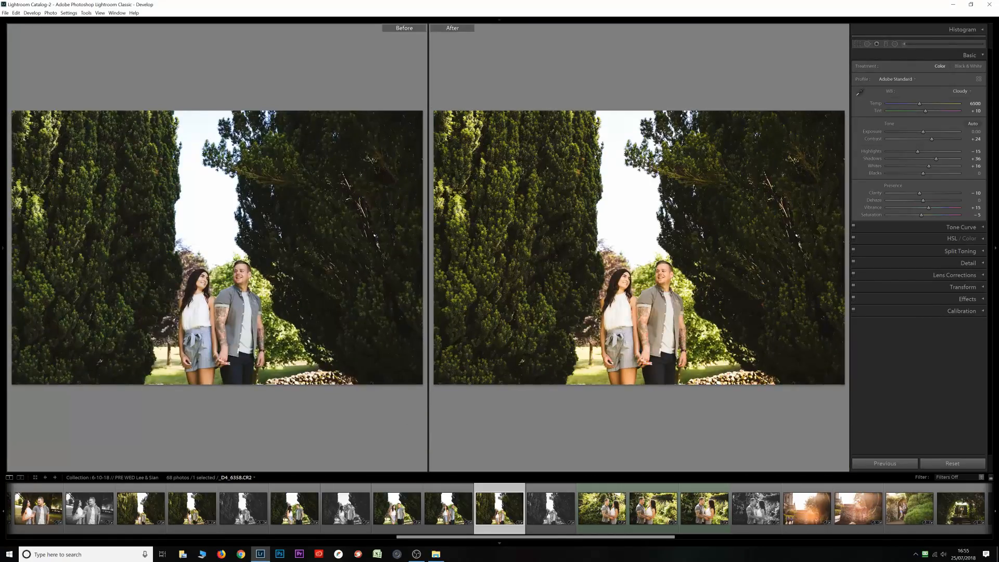
Raise the exposure to +1.78 in the side-by-side comparison and reset it to 0
left_click_drag(924, 133, 933, 134)
left_click_drag(933, 133, 935, 133)
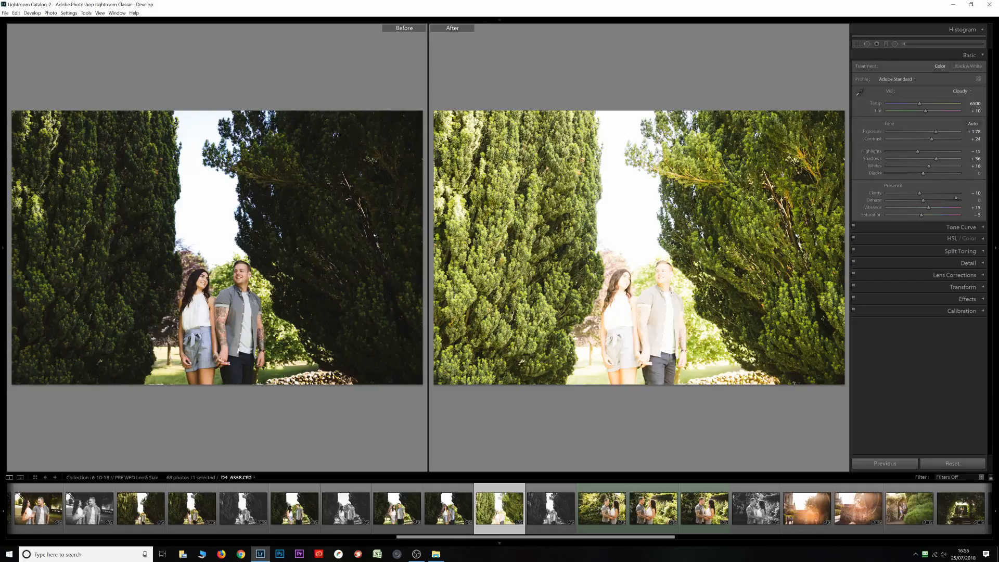
left_click(971, 132)
type("0")
key("Return")
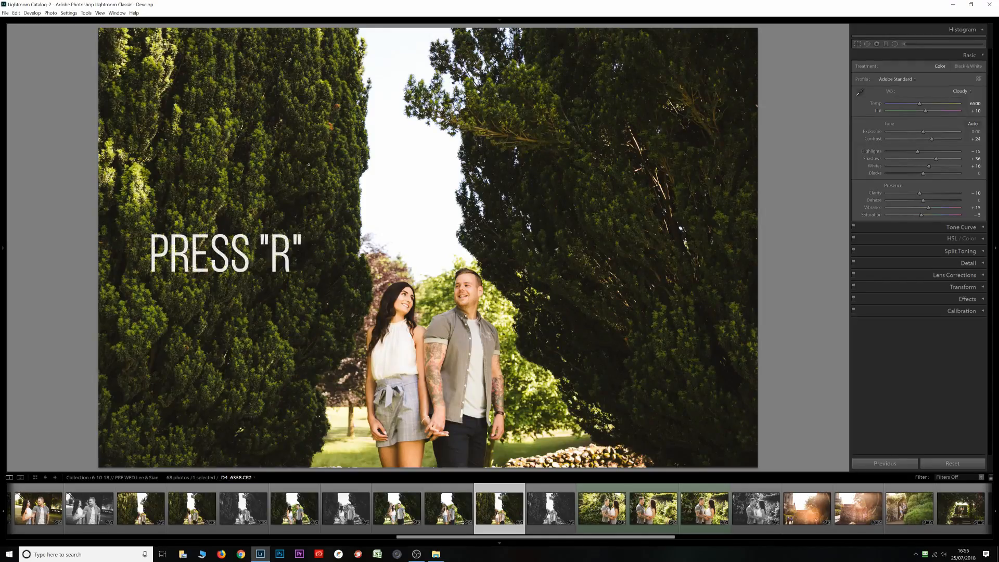
Crop the photo tightly around the couple with a rotation angle of -8.06 and apply the crop
key("r")
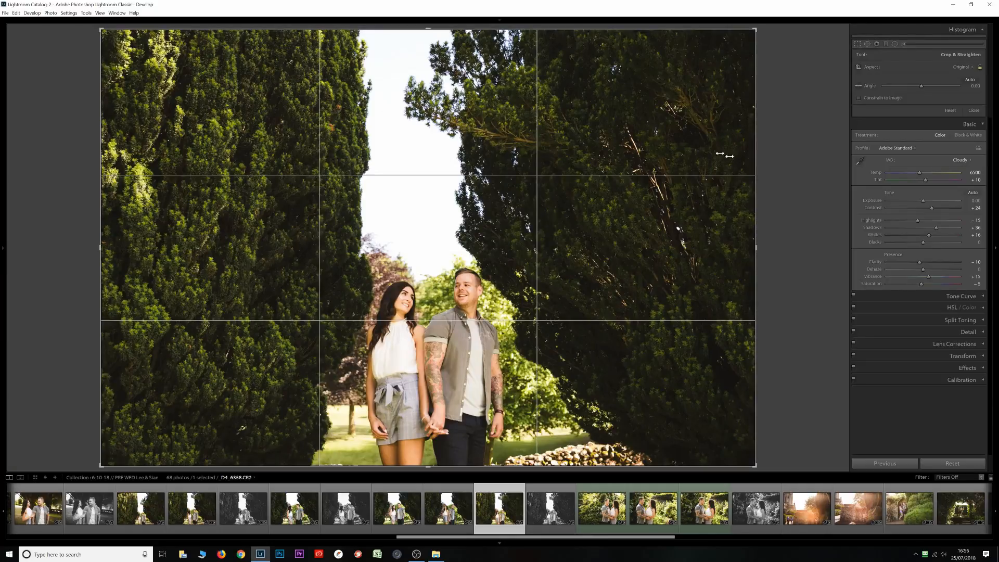
left_click_drag(786, 215, 783, 165)
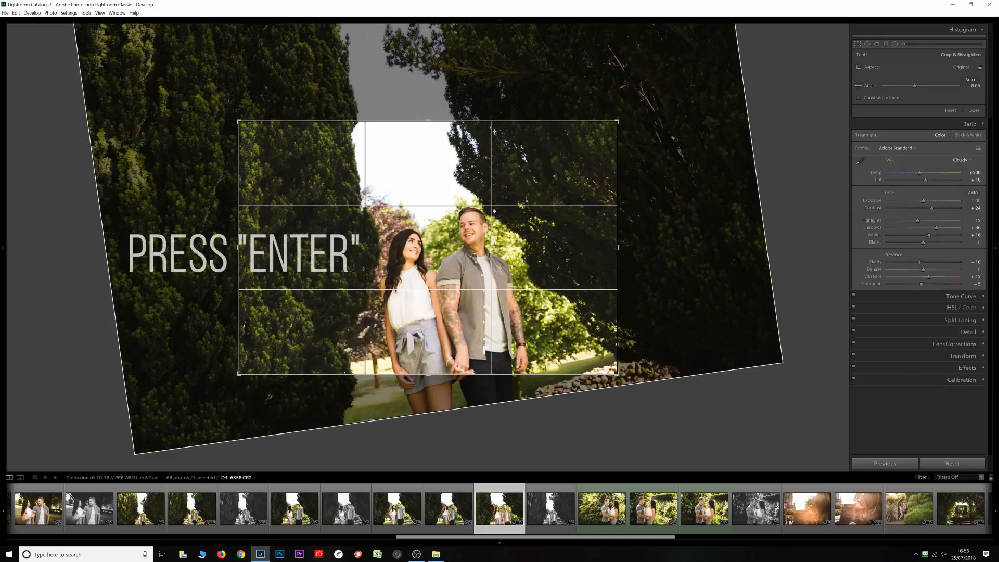
key("Return")
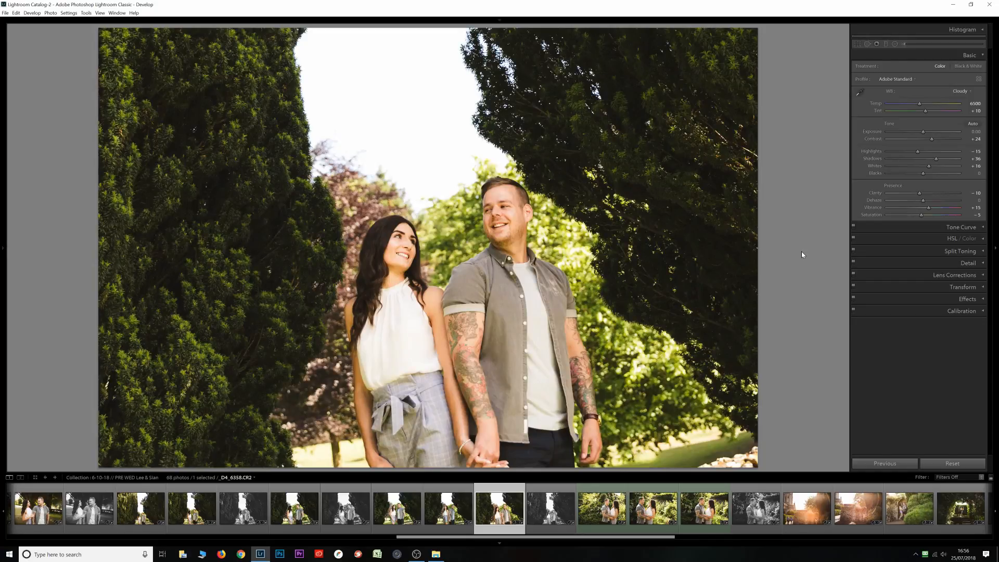
Reopen the crop and reset it to restore the full, unrotated photo
key("r")
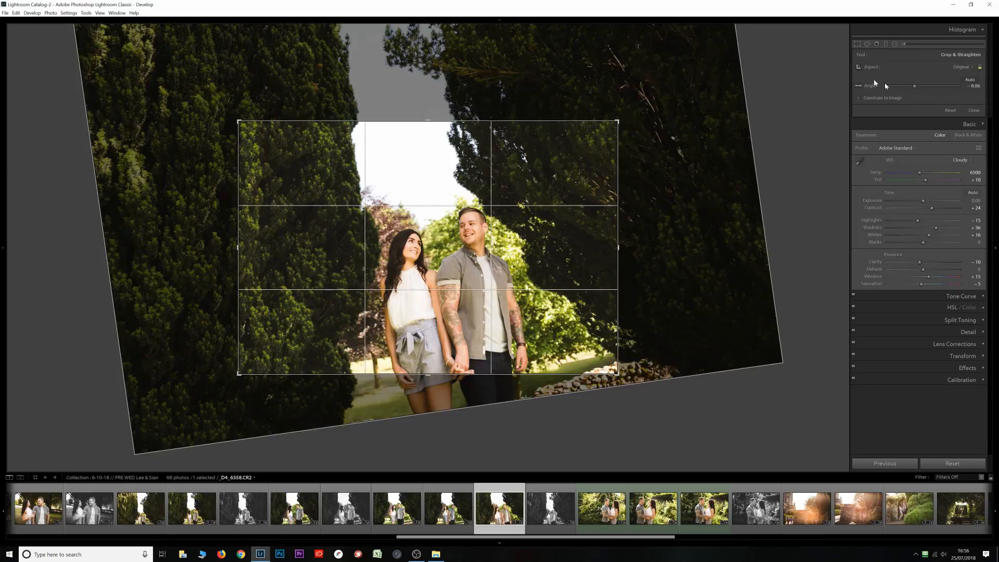
left_click(949, 111)
key("r")
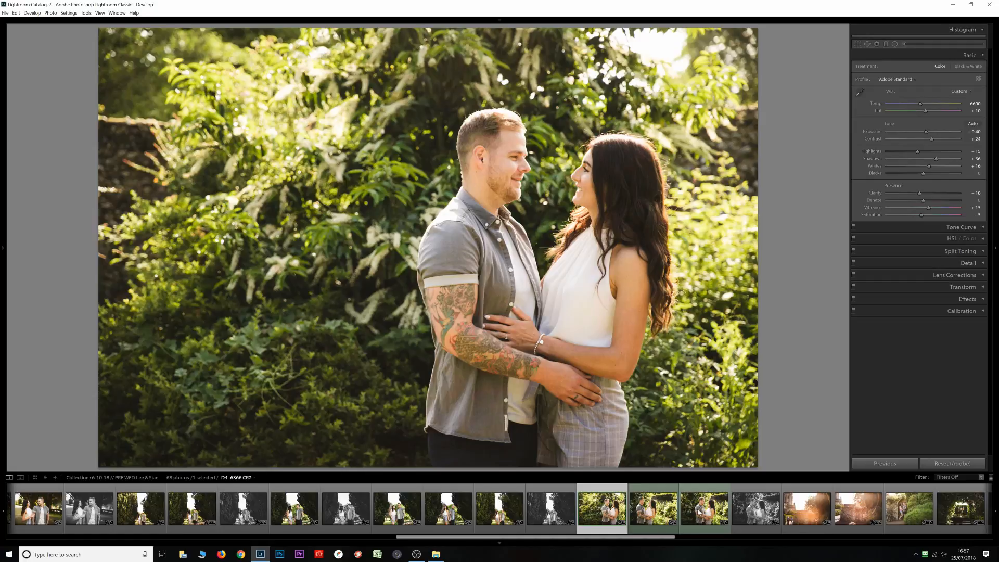
Select the three consecutive photos of the couple embracing by the greenery and match their total exposures
left_click(699, 511, "shift")
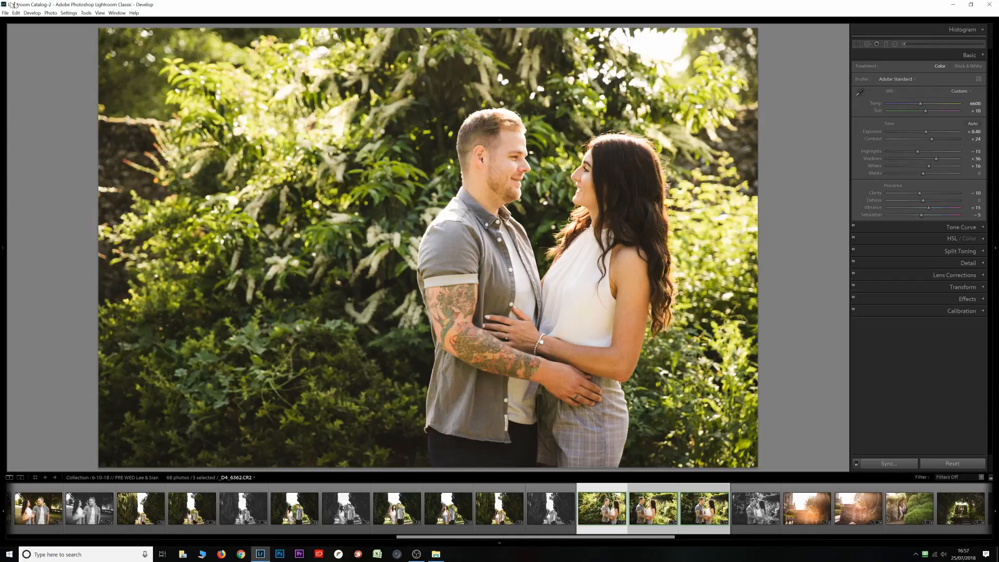
left_click(69, 12)
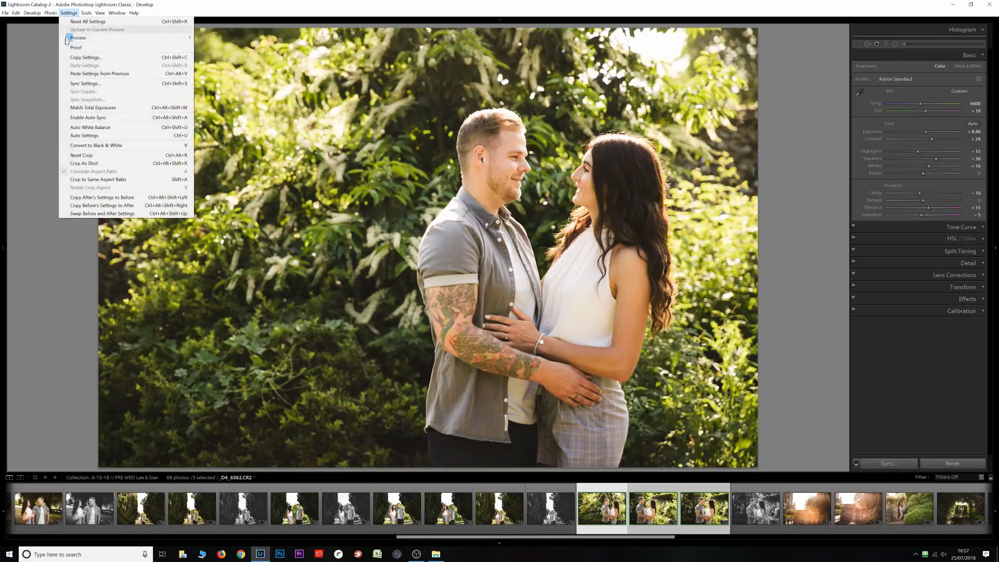
left_click(81, 108)
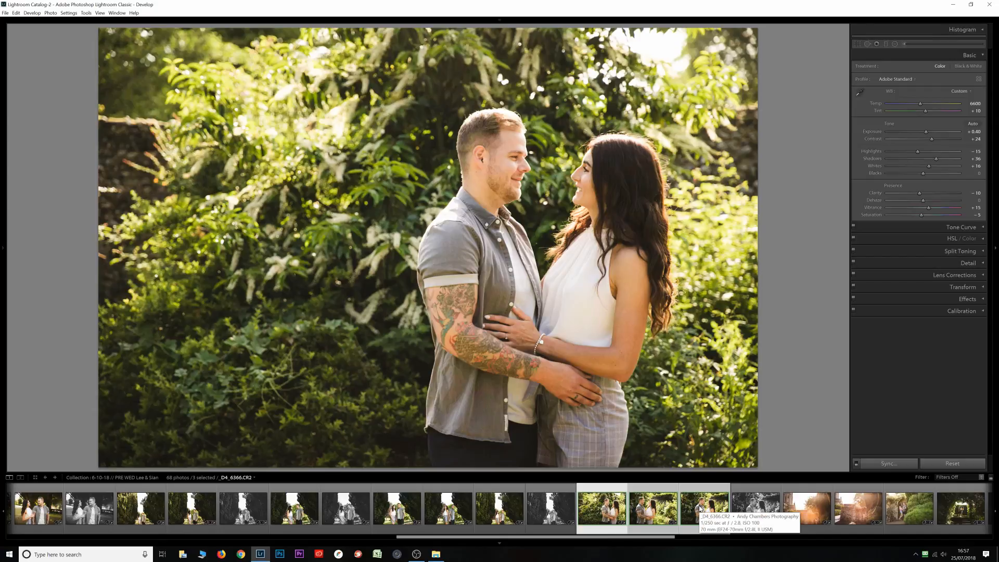
Select the two color silhouette photos of the couple beneath the dark foliage, match their total exposures and compare both photos
scroll(699, 509, "down", 4)
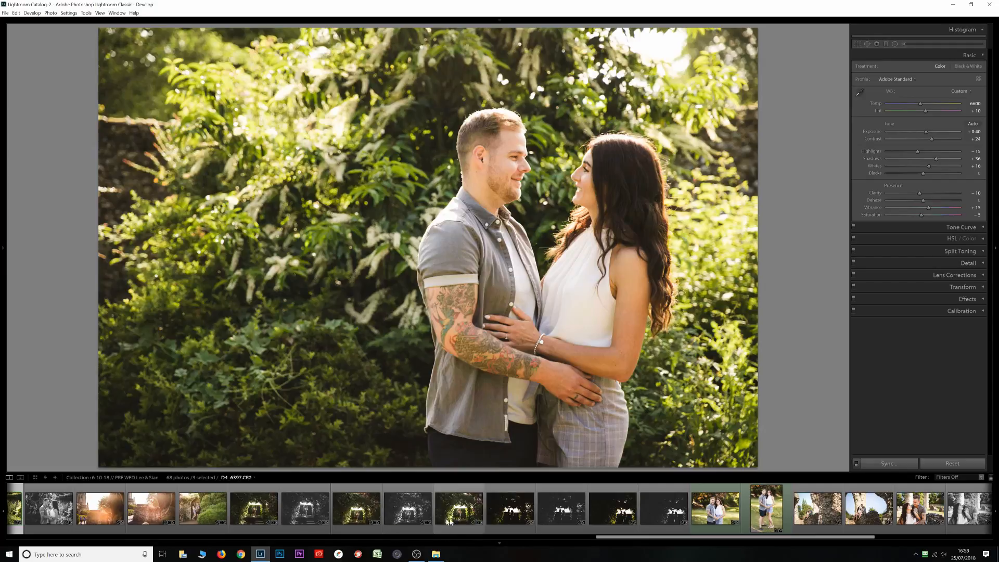
left_click(509, 517)
left_click(601, 517, "ctrl")
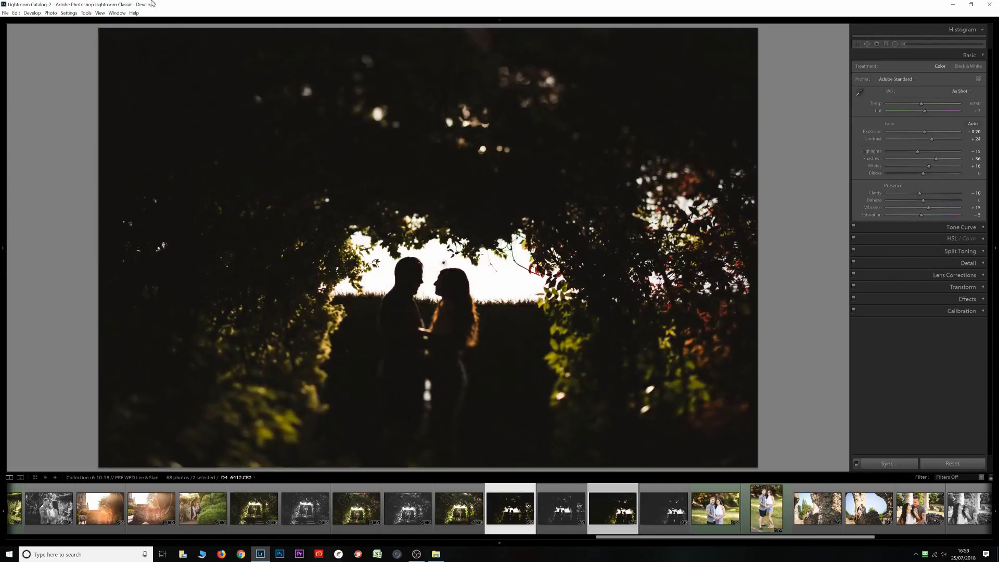
left_click(77, 13)
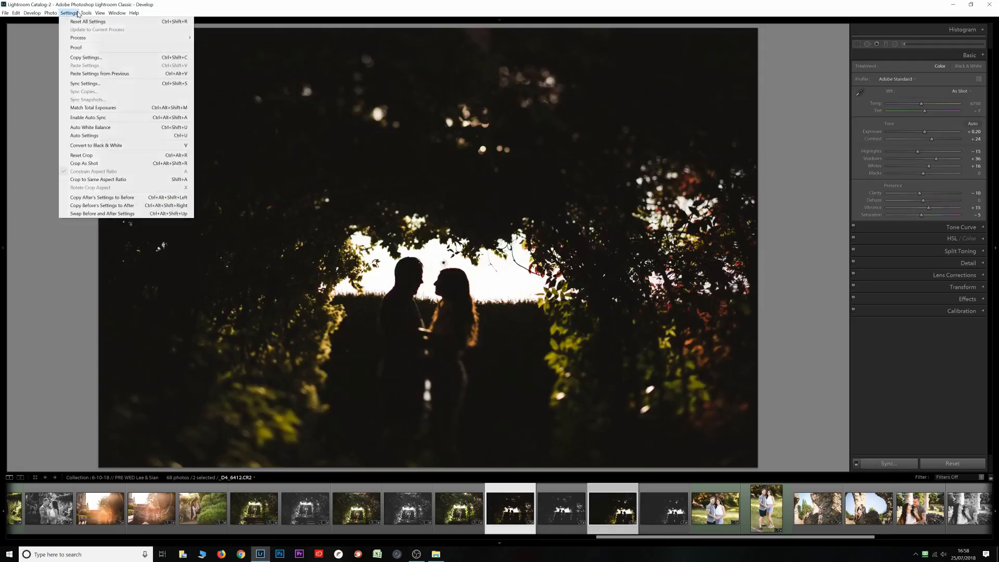
left_click(85, 109)
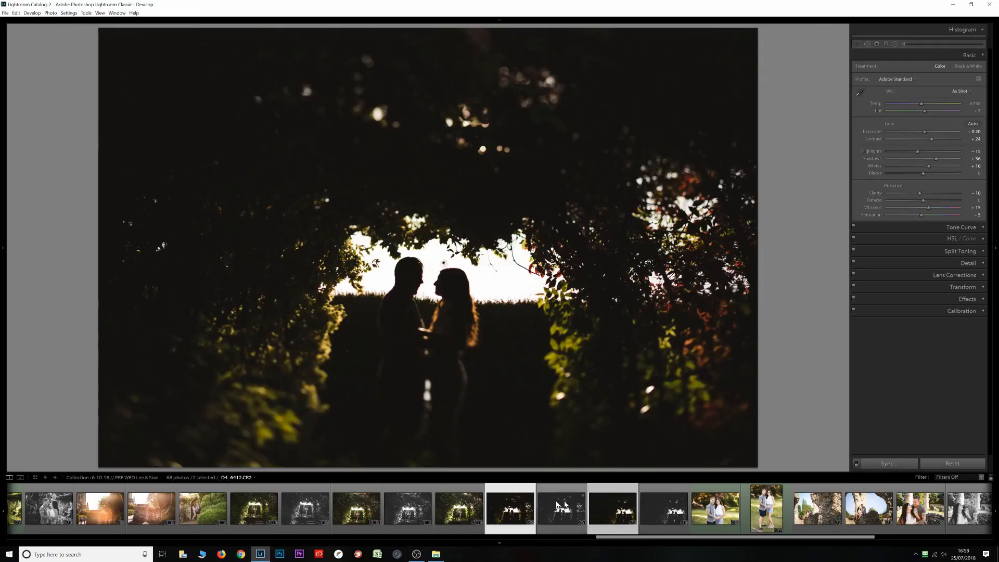
left_click(612, 509)
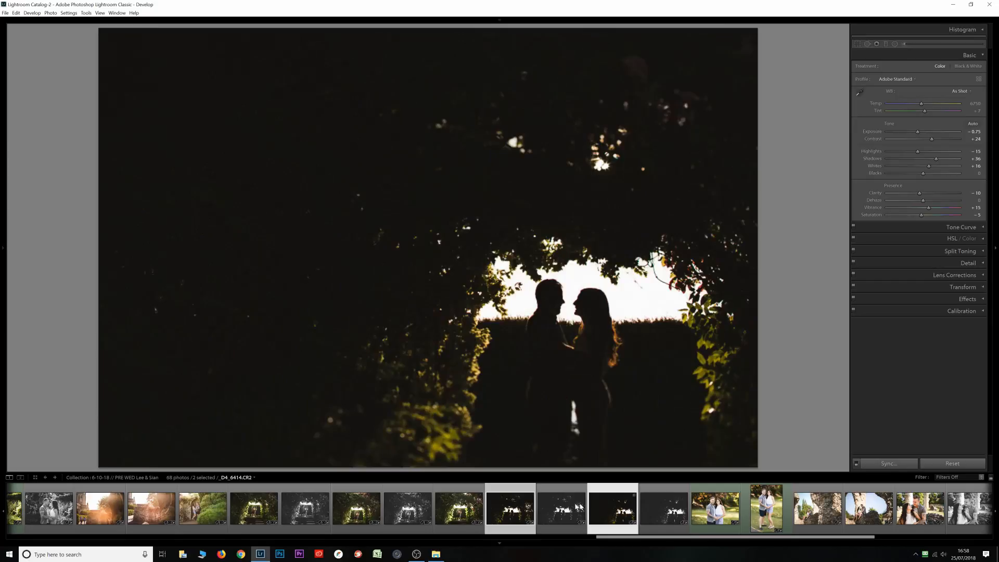
left_click(517, 506)
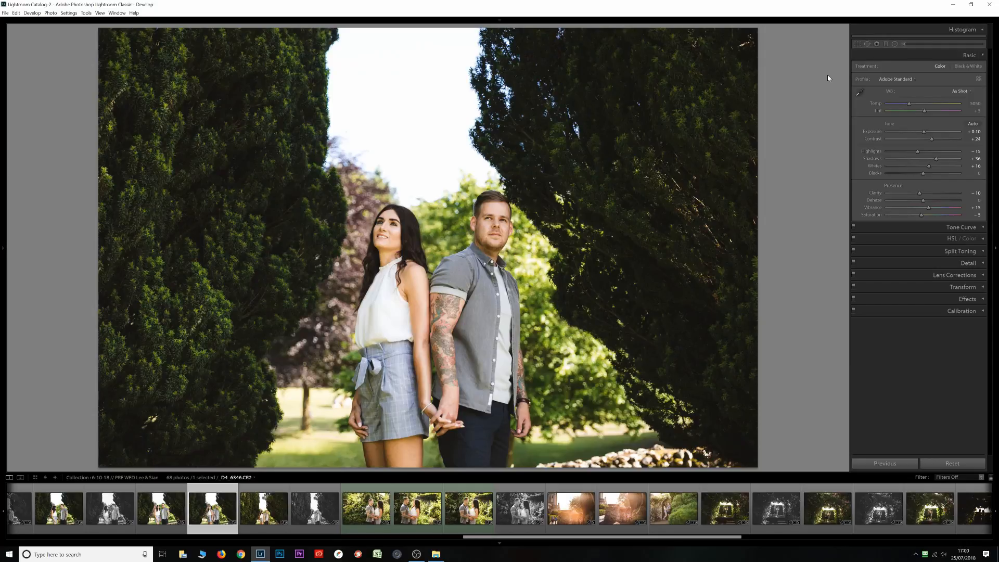
Activate Spot Removal on the back-to-back couple photo, show the tool's options and enable Visualize Spots
left_click(867, 44)
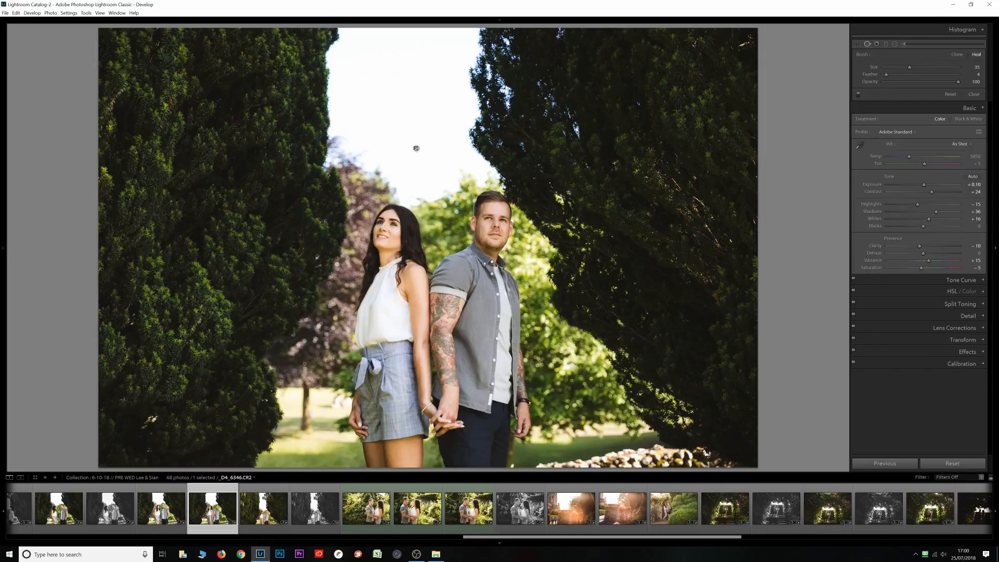
key("t")
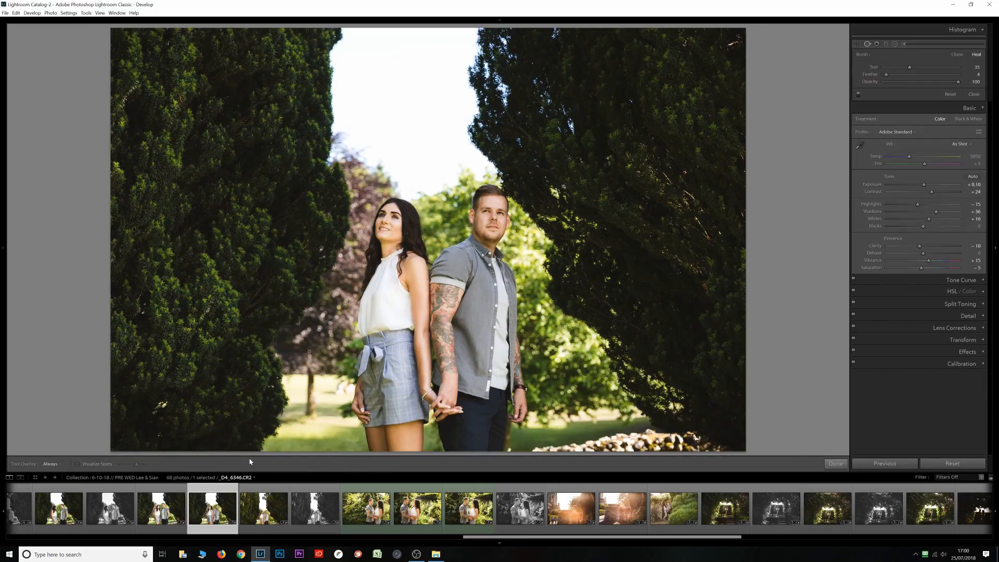
key("t")
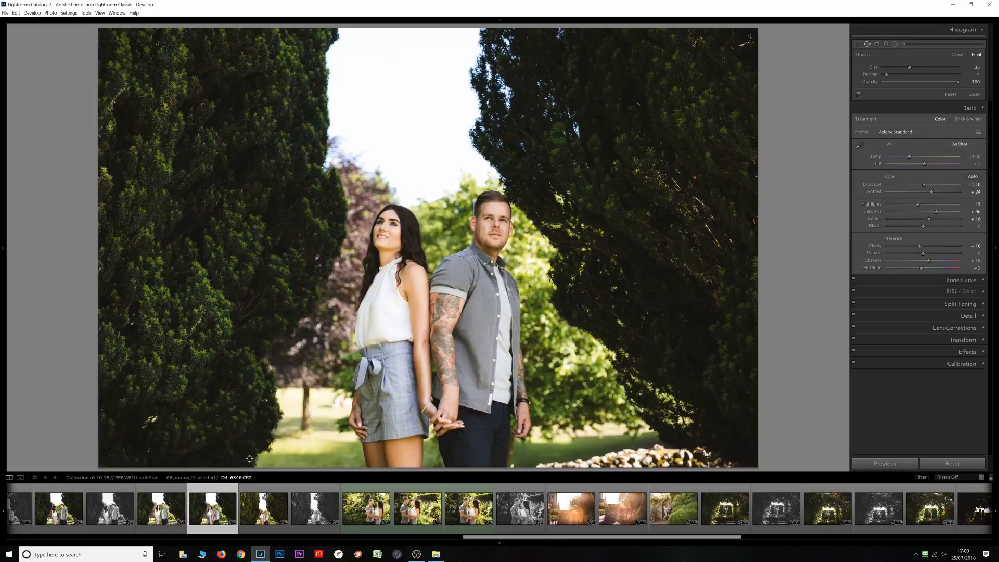
key("t")
left_click(78, 464)
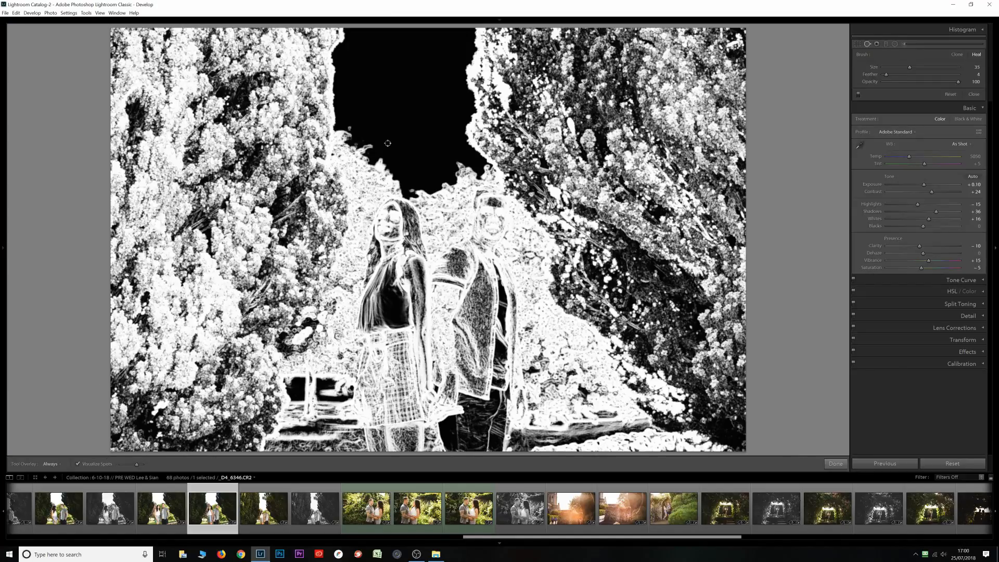
Heal the spot in the sky just above the purple tree, comparing with Visualize Spots off, and inspect the remaining sky
left_click(346, 125)
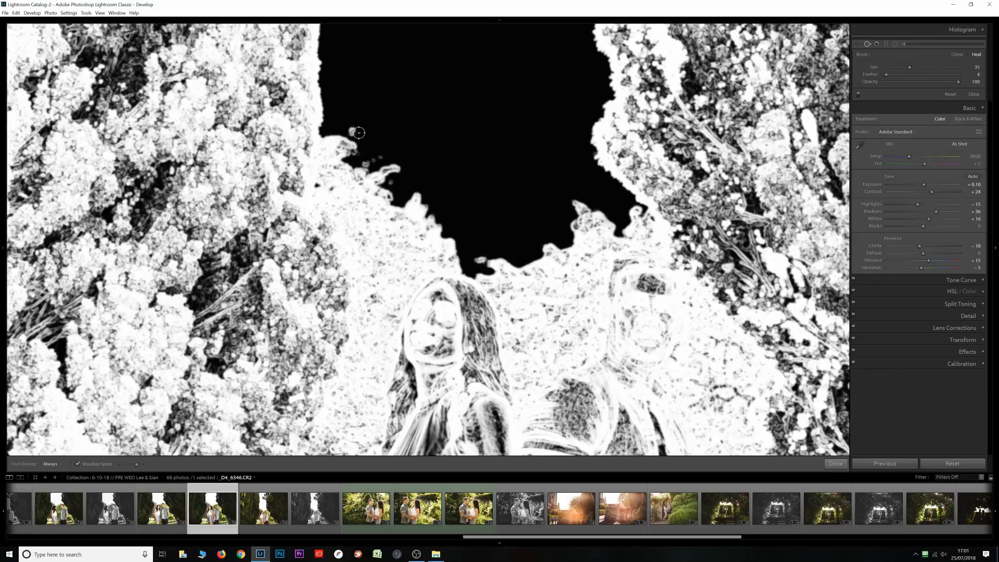
left_click(84, 464)
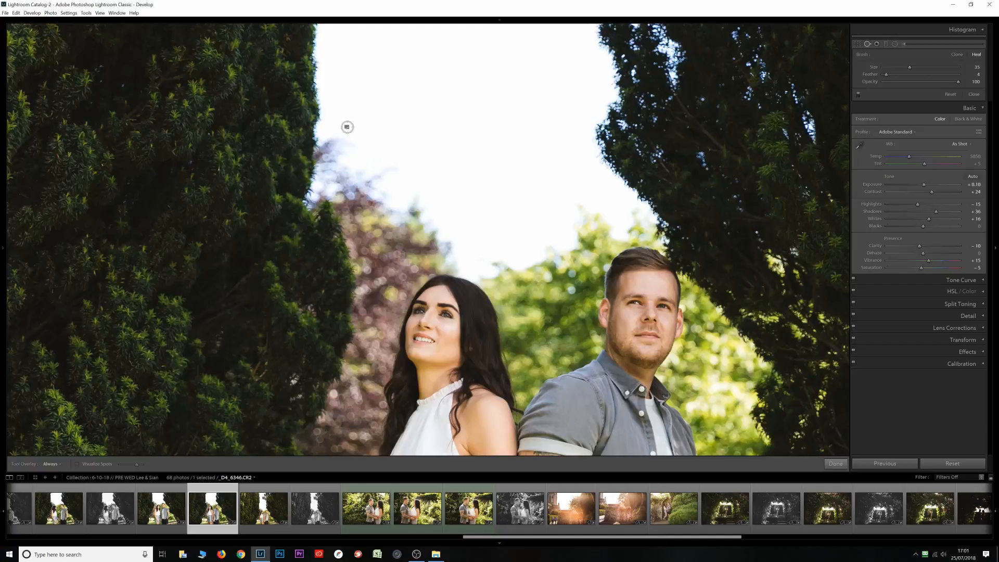
left_click(94, 464)
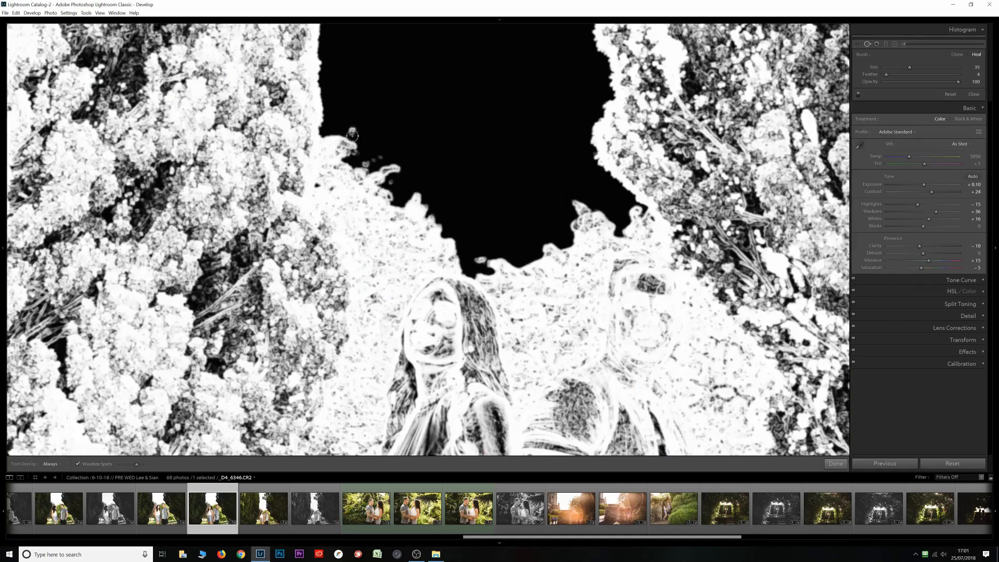
left_click(352, 132)
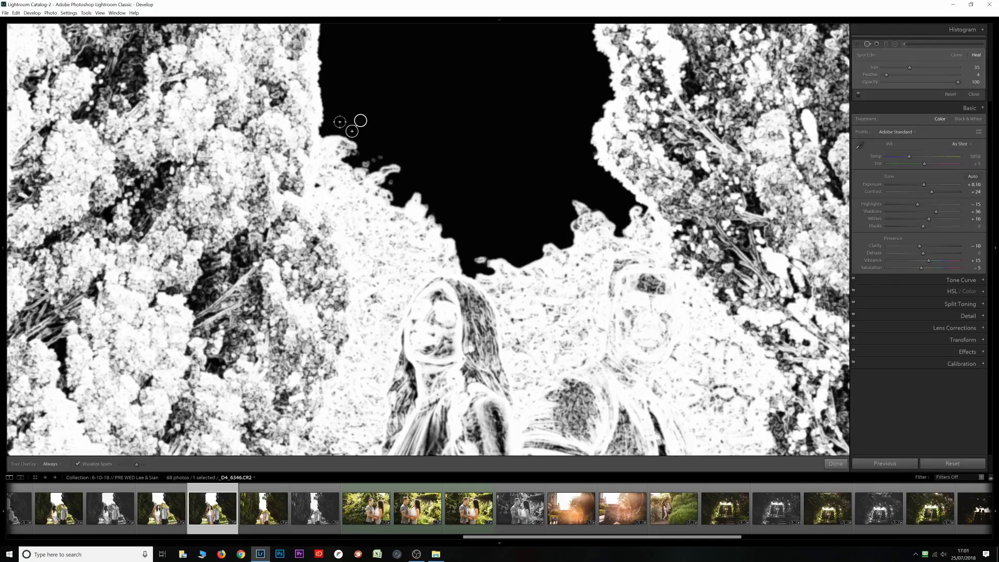
left_click_drag(333, 166, 316, 358)
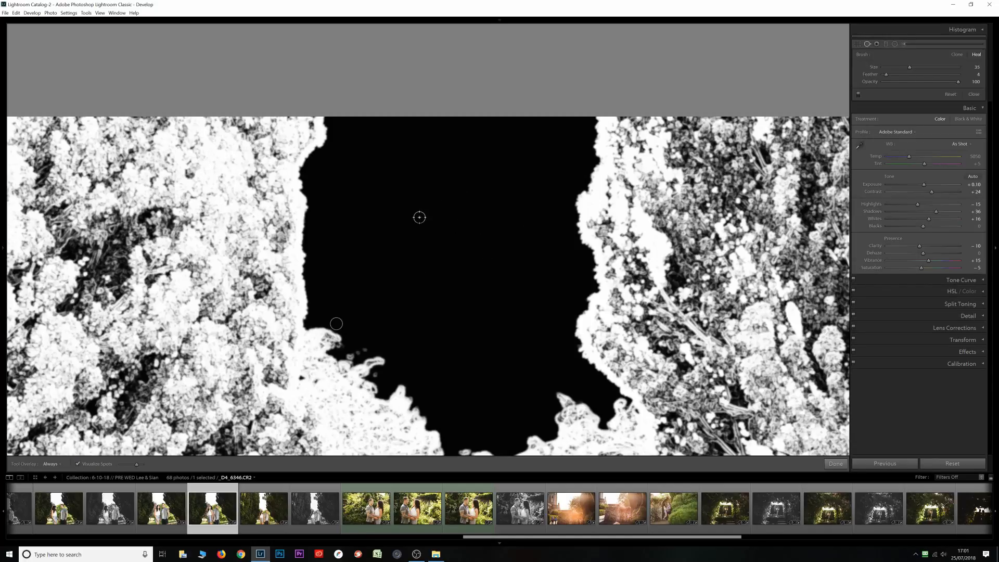
left_click_drag(468, 338, 493, 256)
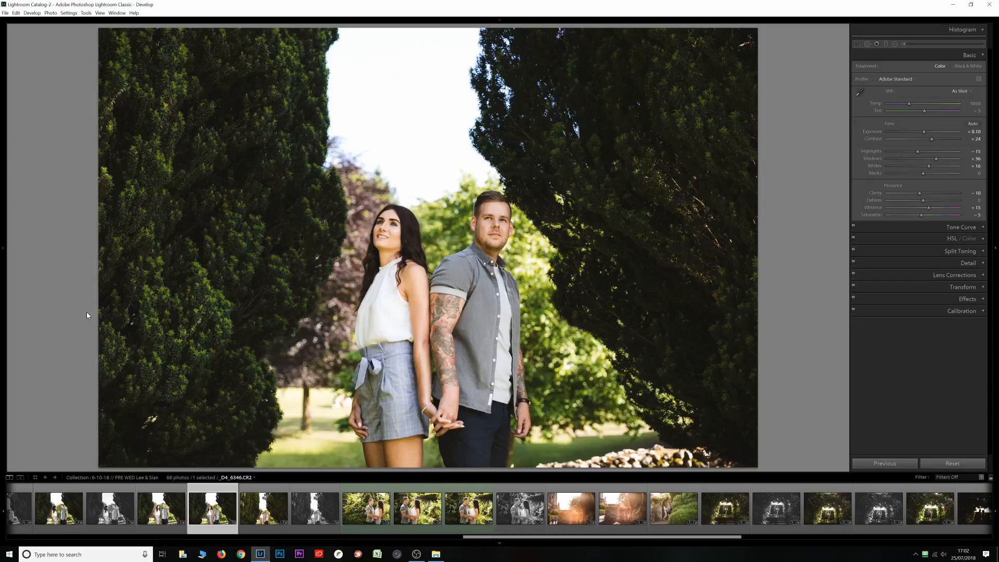
Show the photo's info overlay, cycle from capture date and dimensions to exposure and lens details, and hide it
key("i")
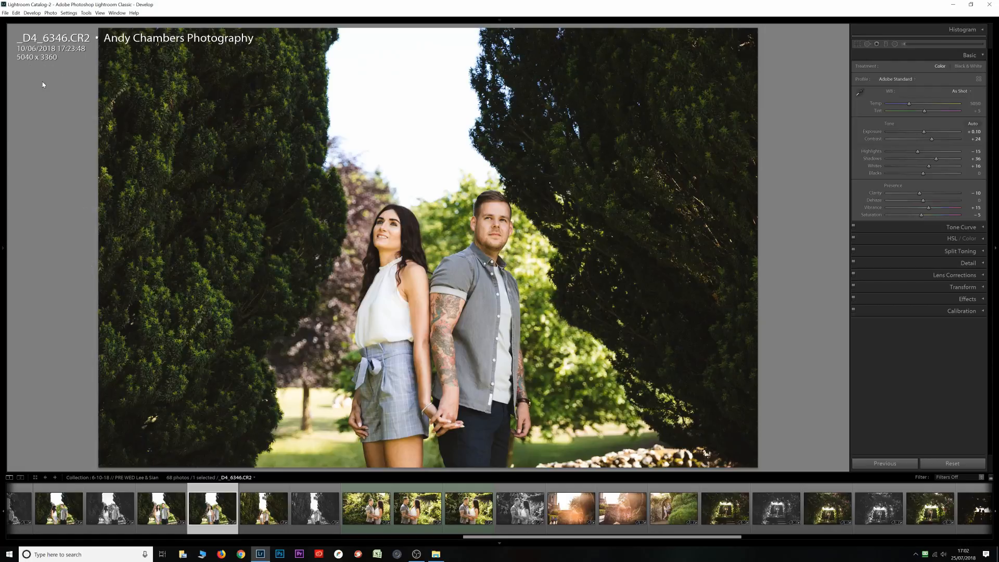
key("i")
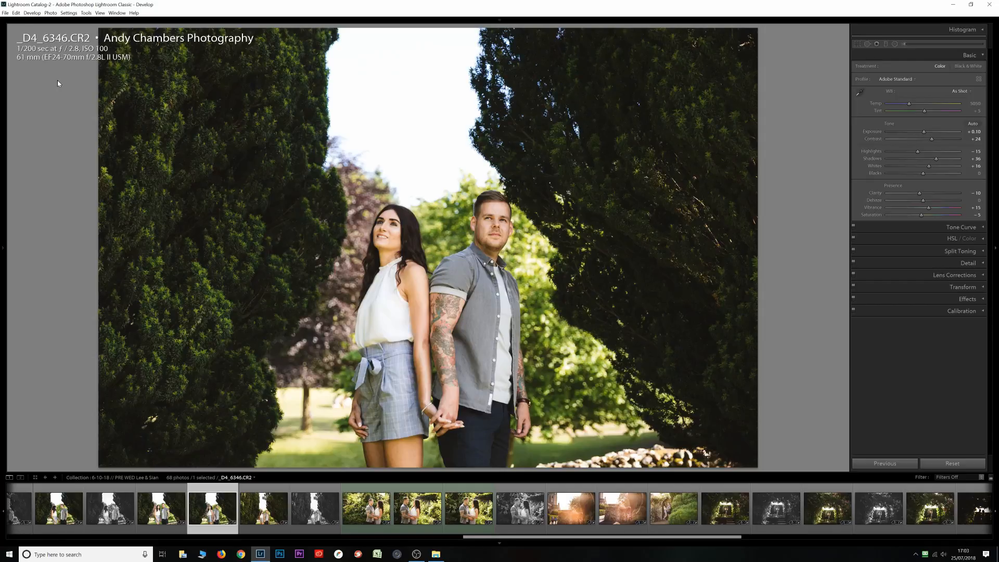
key("i")
key("i")
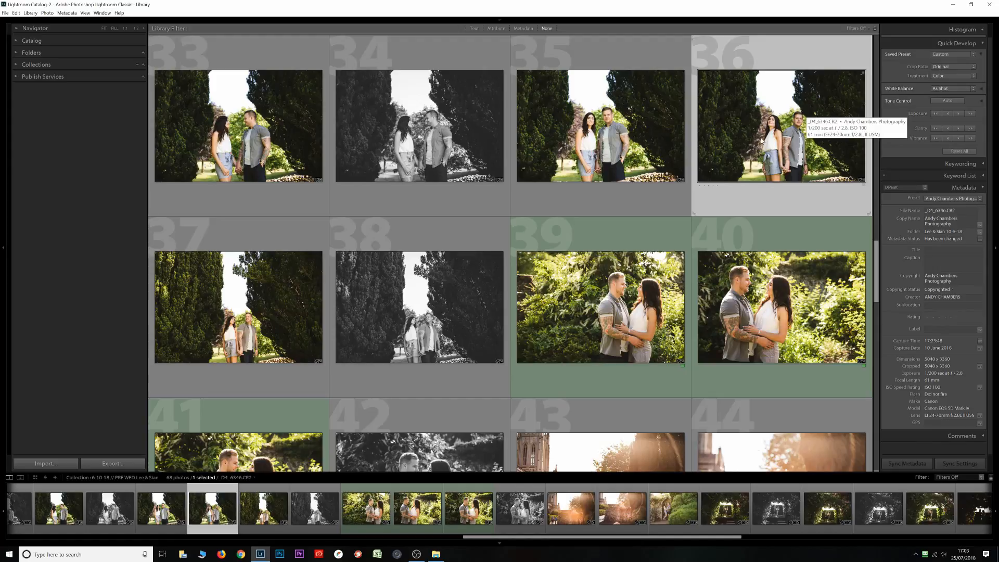
Assign the red color label to the back-to-back couple photo and look over the surrounding photos in the grid
key("6")
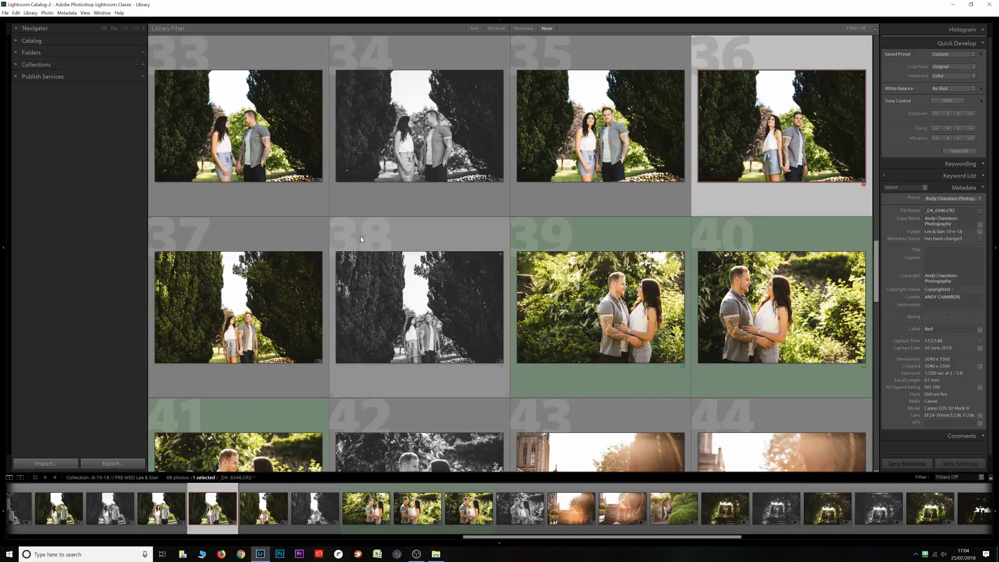
scroll(360, 239, "up", 10)
scroll(359, 252, "down", 7)
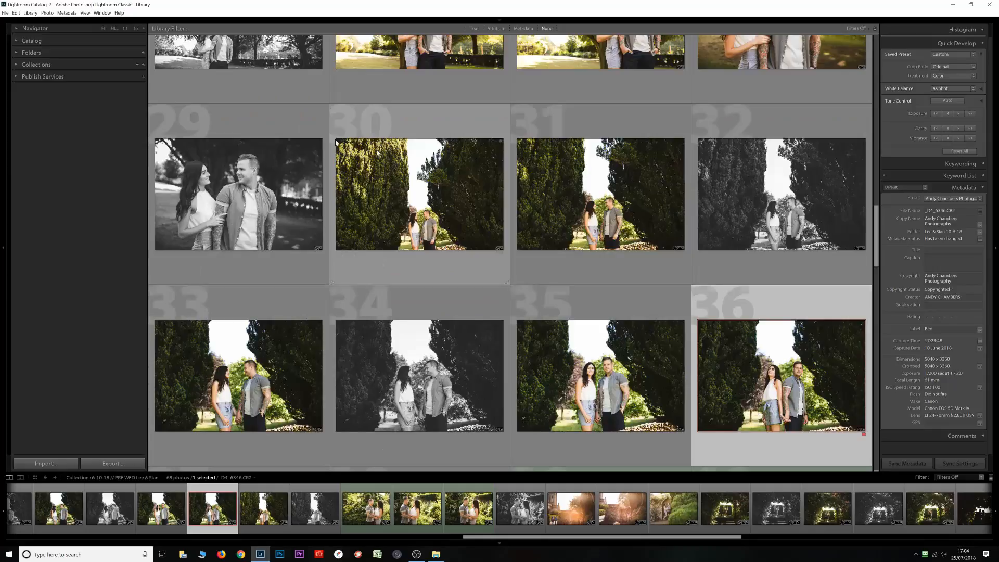
Expand the collections list and browse several other shoots, including the 6-29-18, 7-14-18, b&w and 6-17-18 collections
left_click(18, 63)
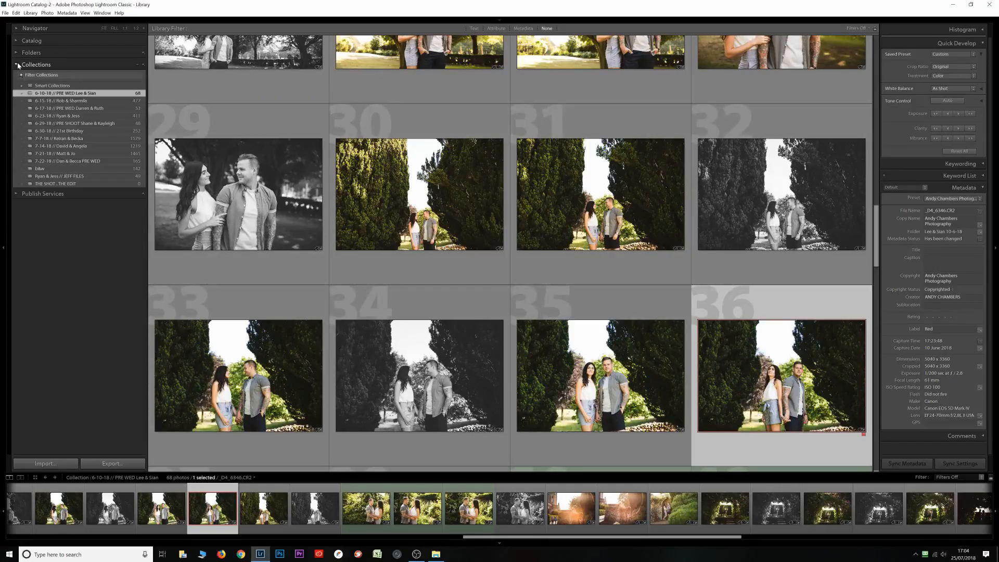
left_click(51, 123)
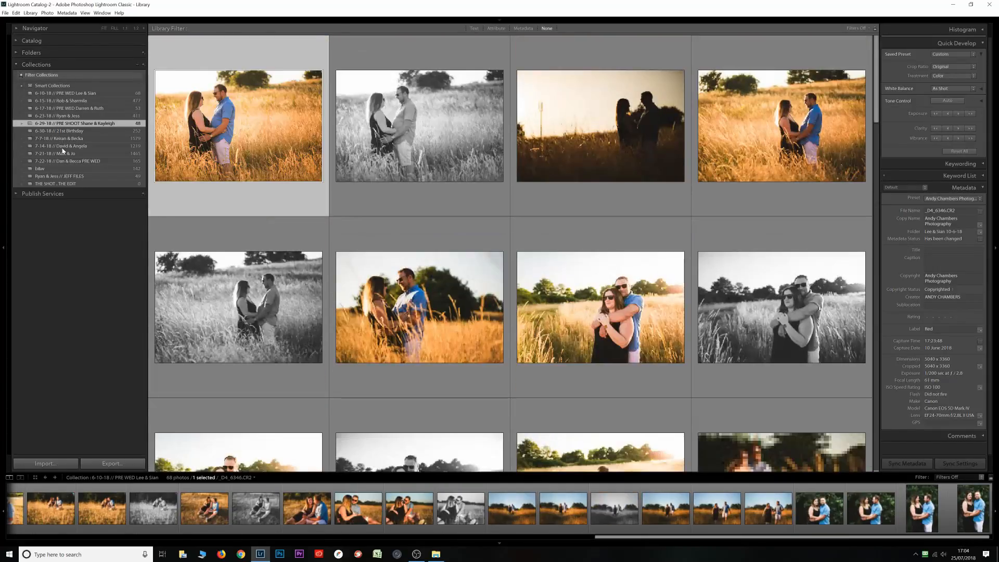
left_click(62, 146)
left_click(61, 168)
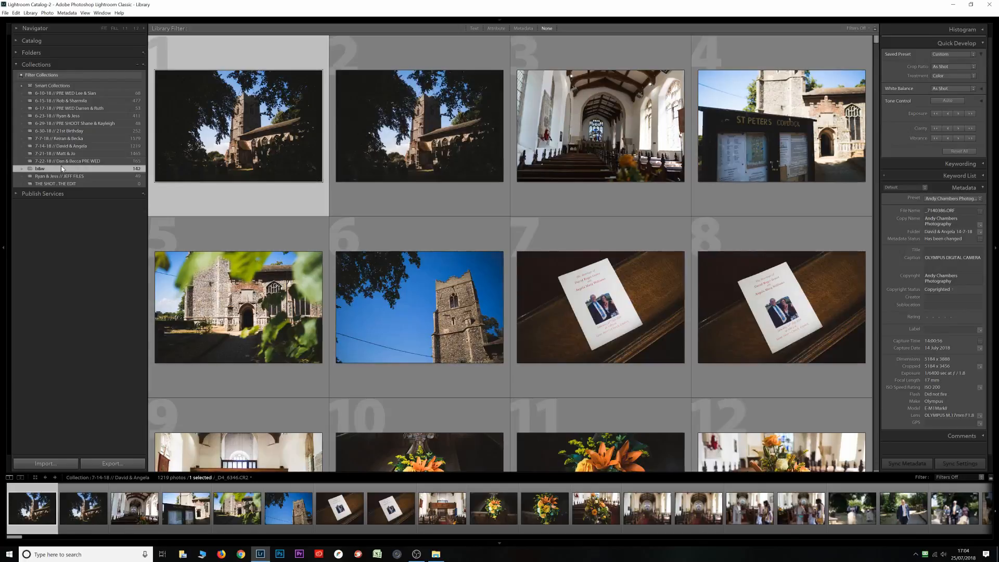
left_click(71, 102)
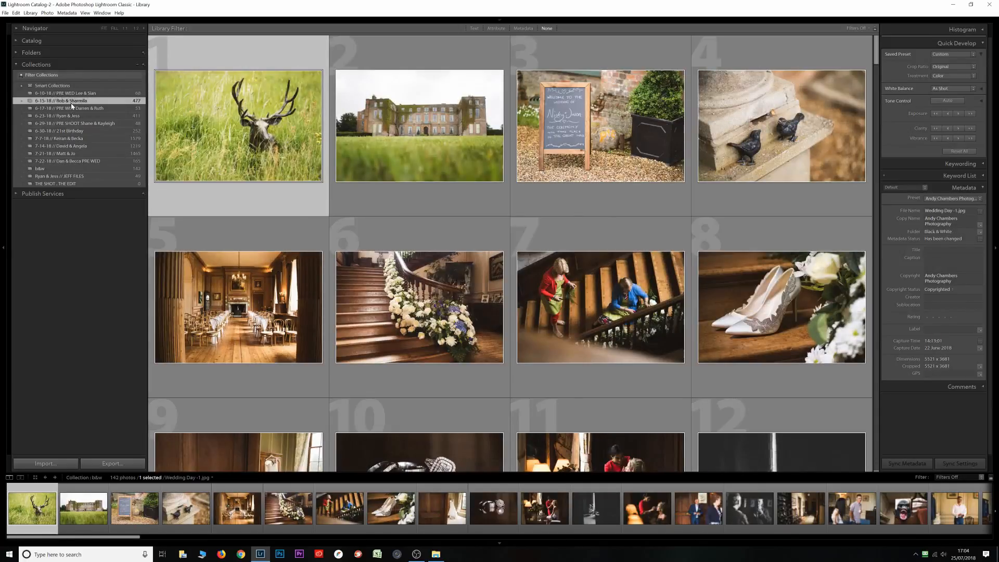
left_click(71, 108)
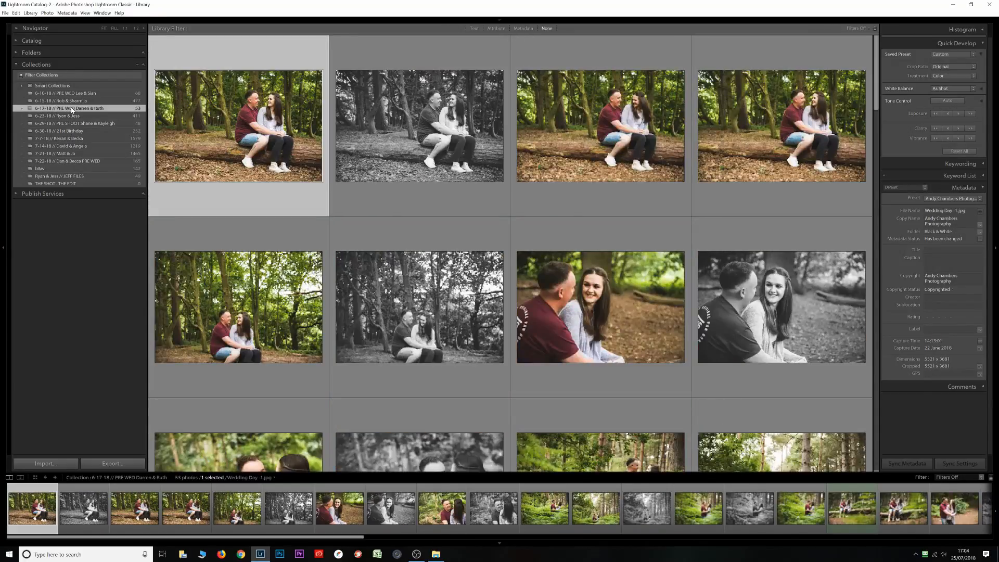
Return to the 6-10-18 pre-wedding collection and locate the red-labeled photo by browsing the grid
left_click(71, 93)
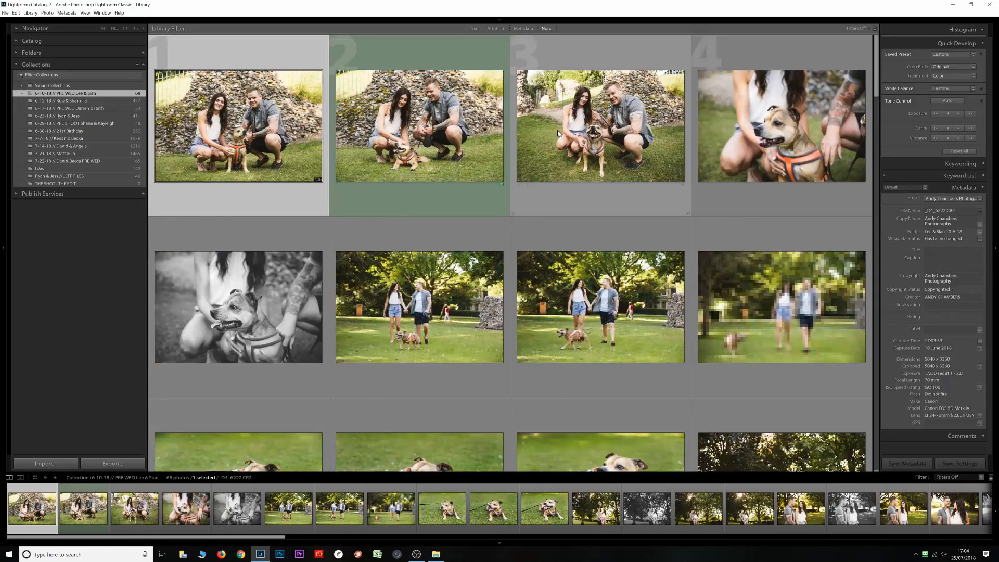
scroll(468, 135, "down", 10)
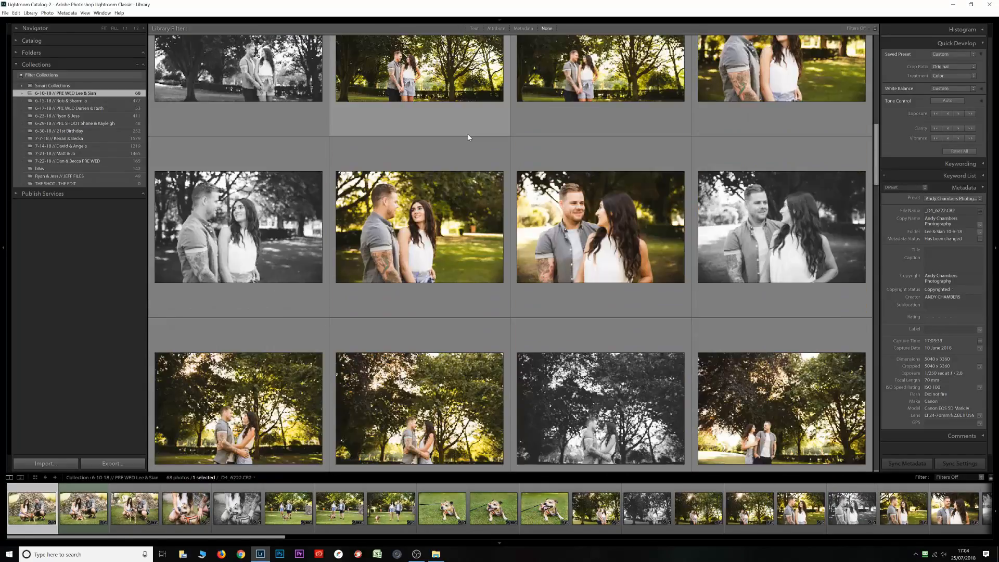
scroll(468, 135, "down", 8)
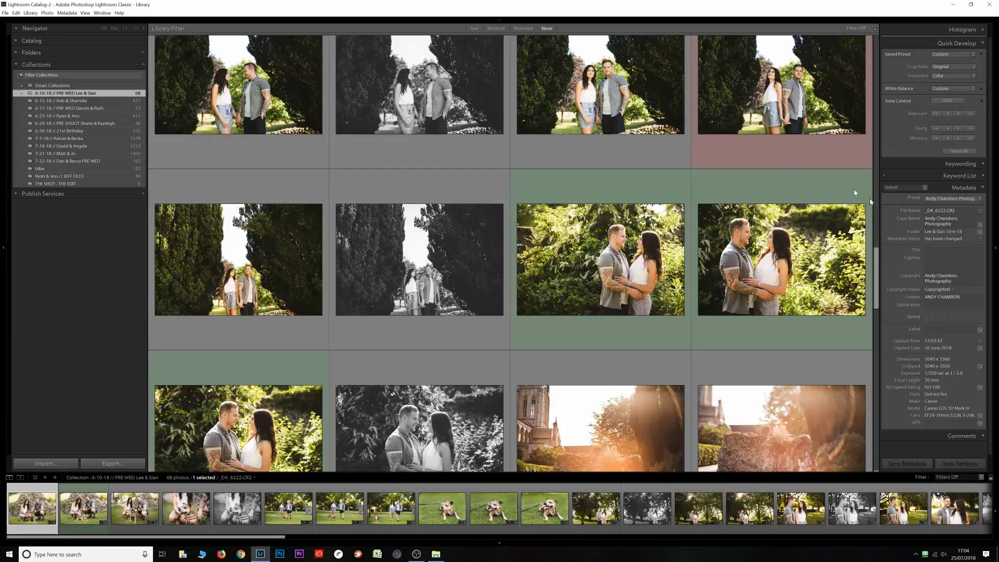
left_click(749, 104)
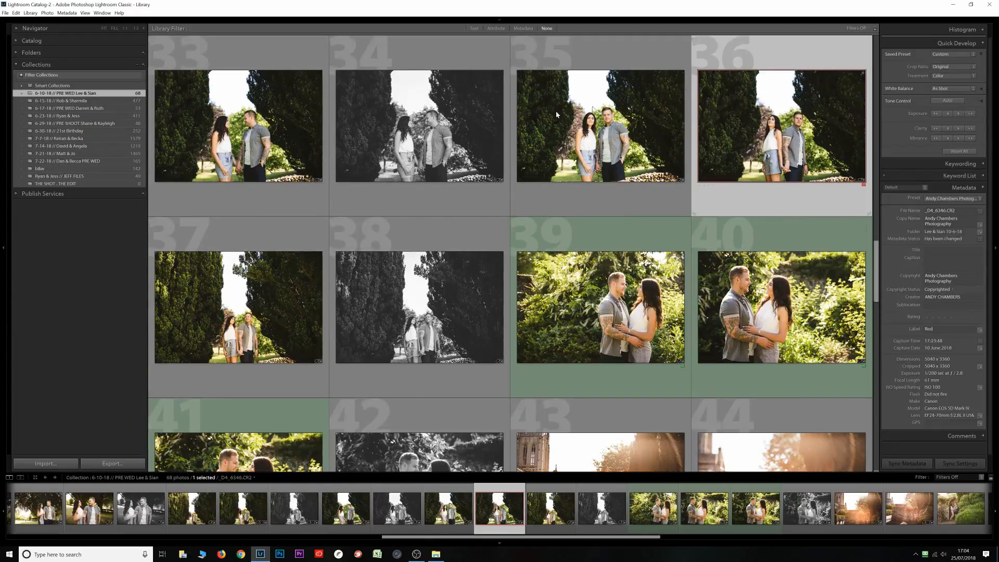
left_click(398, 156)
scroll(397, 178, "up", 8)
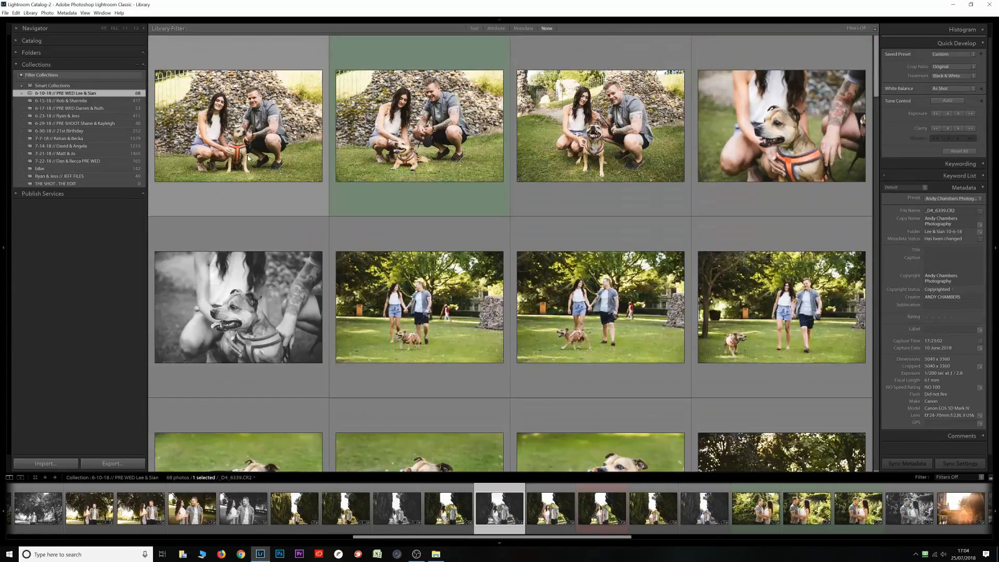
Filter the 6-10-18 collection by metadata to show only photos with the Red label
left_click(248, 157)
left_click(523, 29)
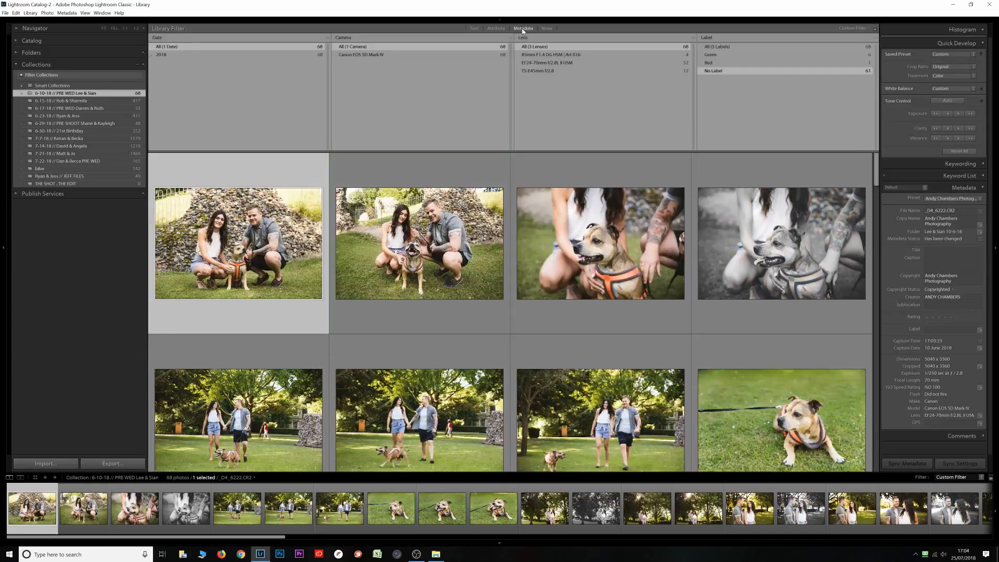
left_click(709, 63)
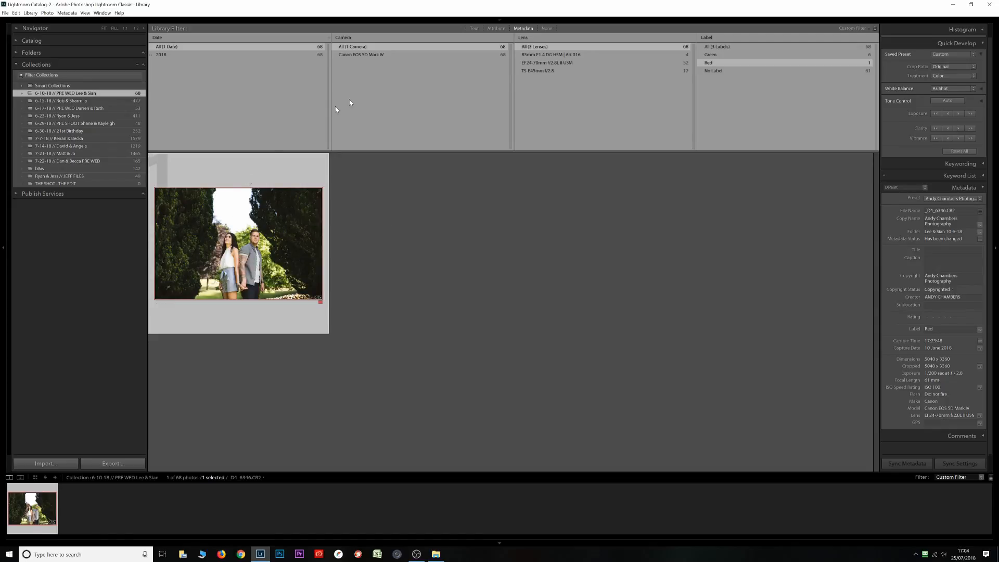
Turn off the library filter and open the red-labeled photo in the Develop module
left_click(546, 28)
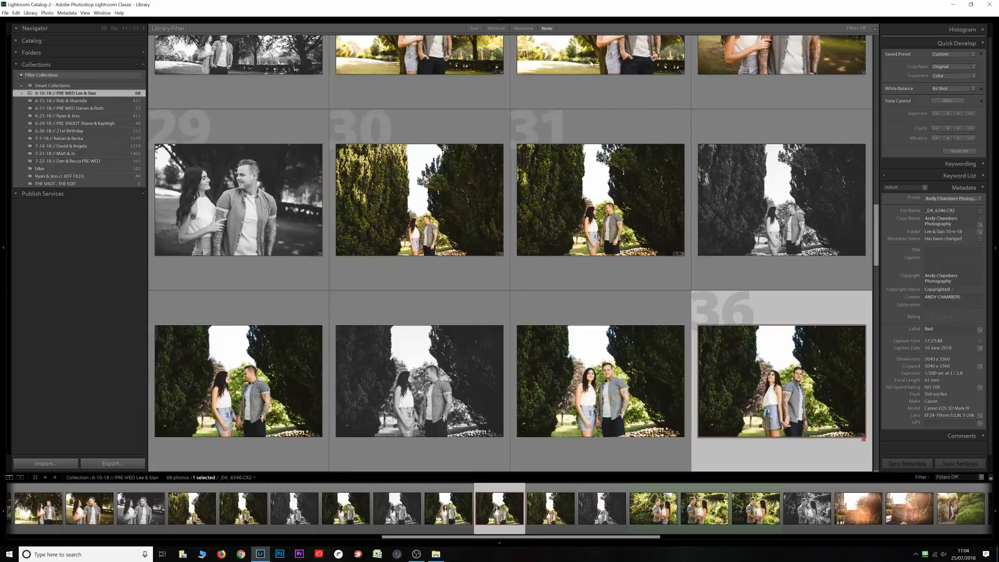
scroll(721, 335, "down", 2)
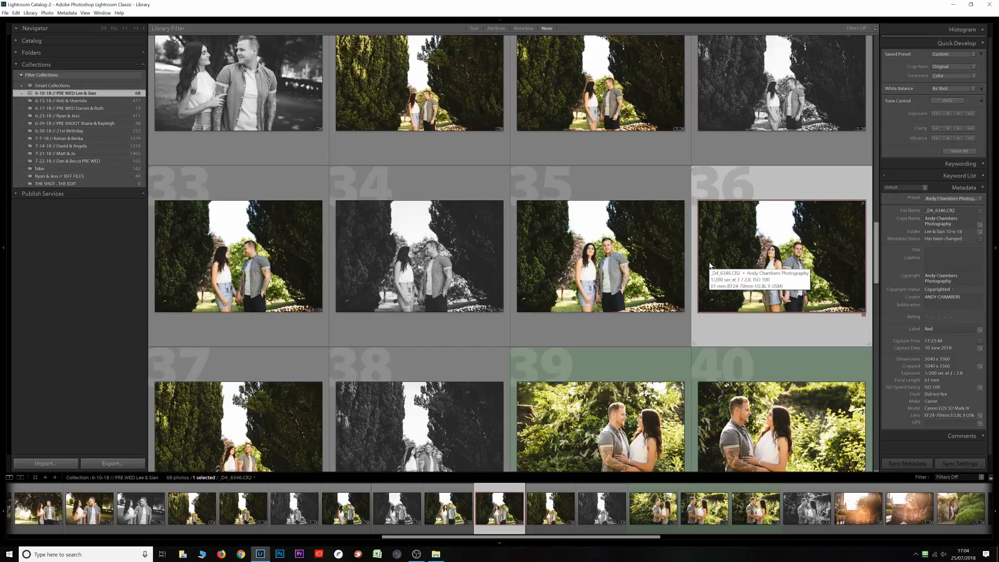
key("d")
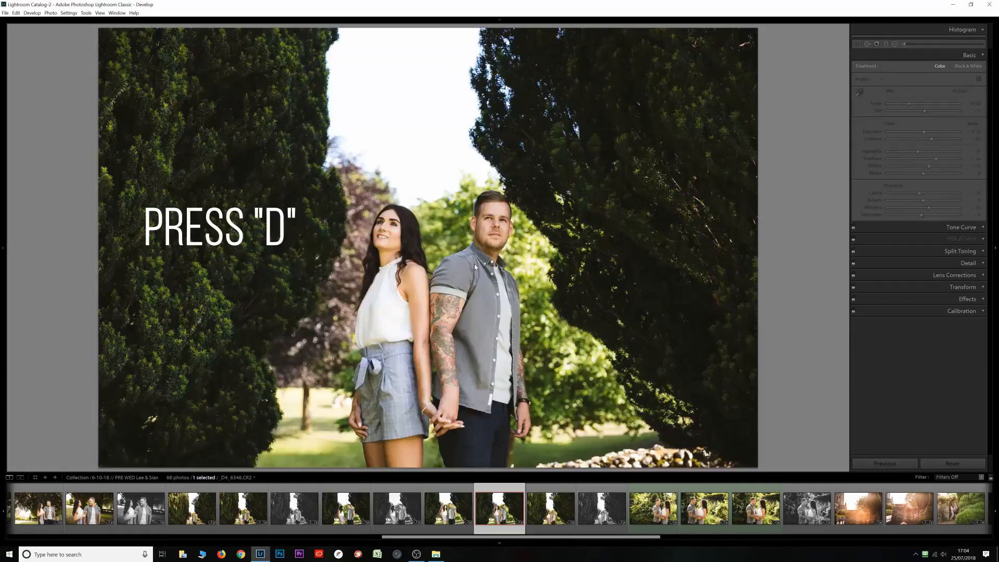